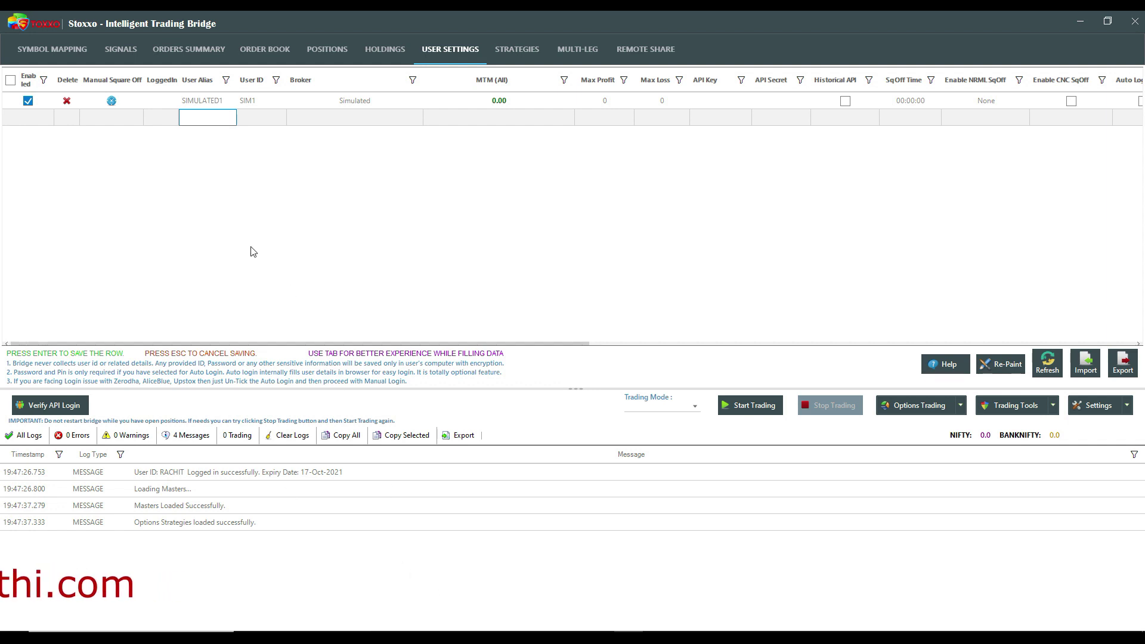
# Step: Add a new user row below the simulated one and set its user alias to rathi
pyautogui.click(204, 119)
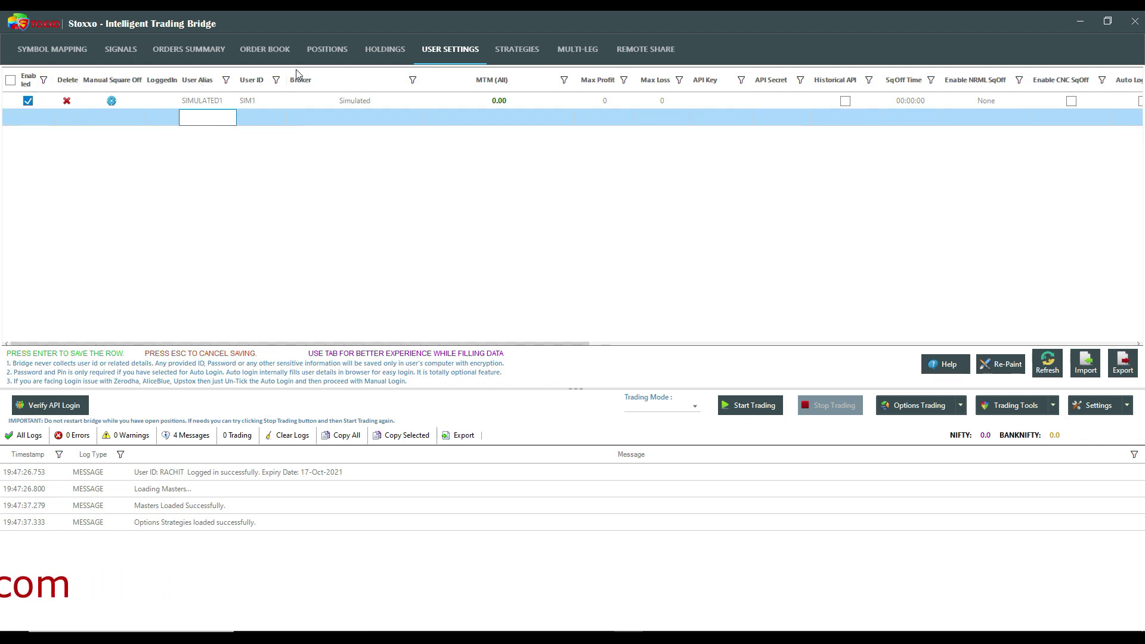
pyautogui.click(167, 100)
pyautogui.click(206, 102)
pyautogui.click(207, 117)
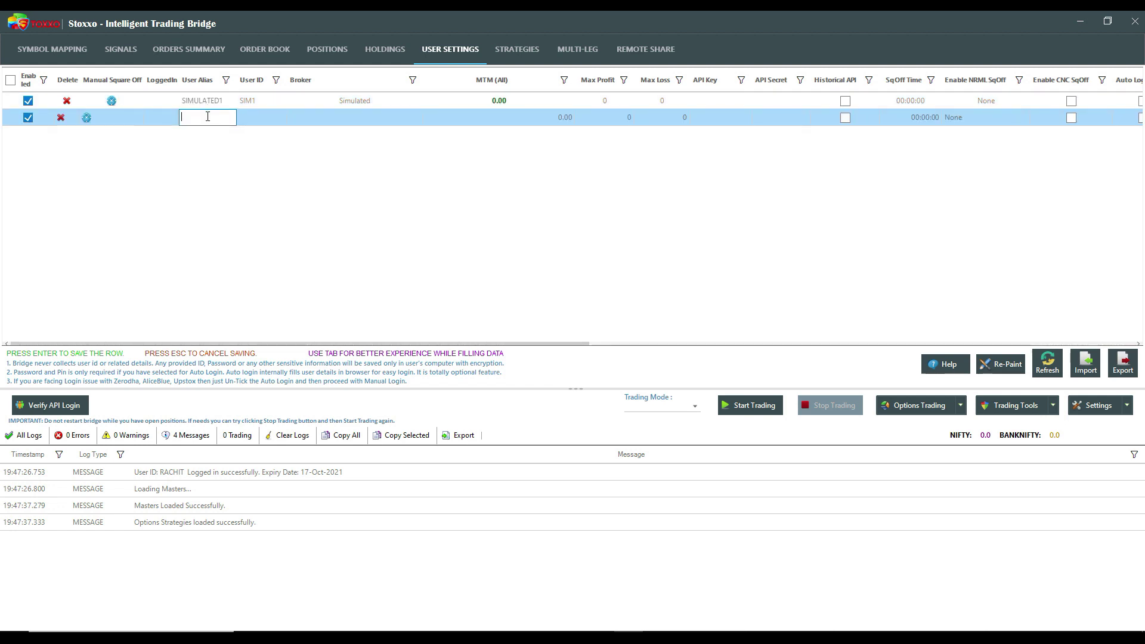
pyautogui.write('rathi')
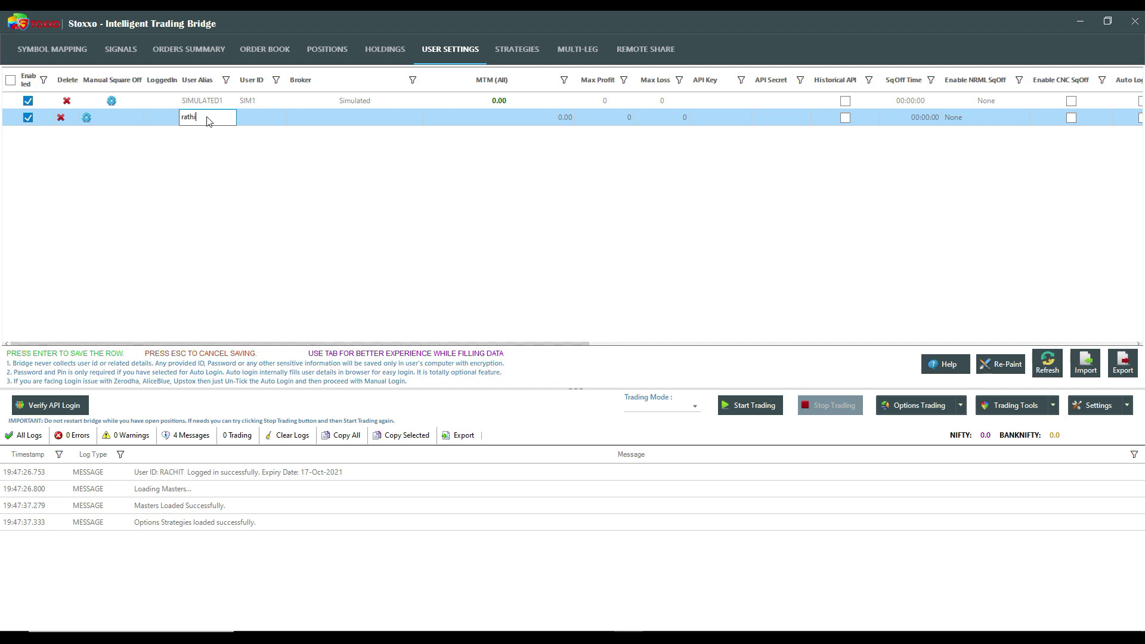
pyautogui.press('Tab')
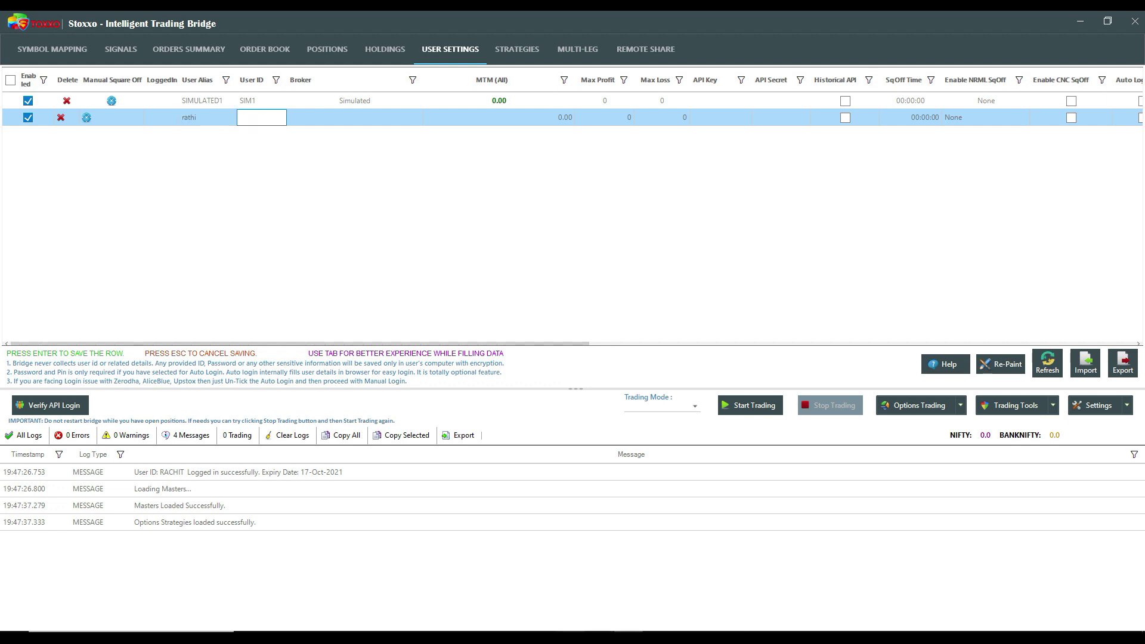
# Step: Copy the client code from the Notepad notes into the new row's User ID field and save the row
pyautogui.hotkey('alt', 'Tab')
pyautogui.moveTo(320, 239); pyautogui.dragTo(358, 239)
pyautogui.hotkey('ctrl', 'c')
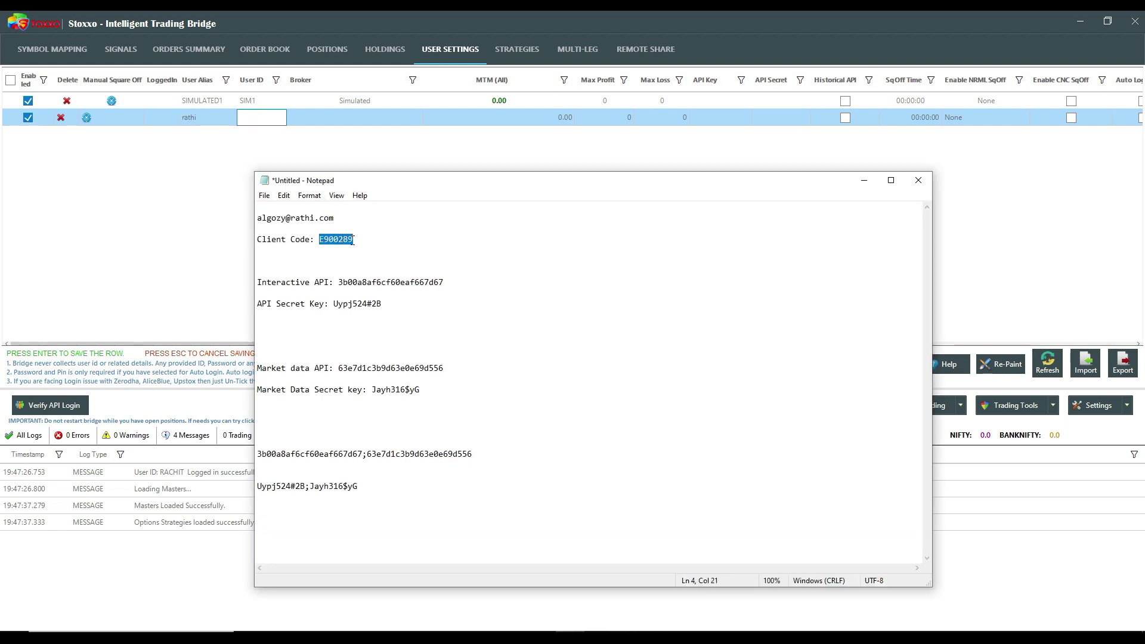
pyautogui.hotkey('alt', 'Tab')
pyautogui.click(263, 118)
pyautogui.hotkey('ctrl', 'v')
pyautogui.press('Return')
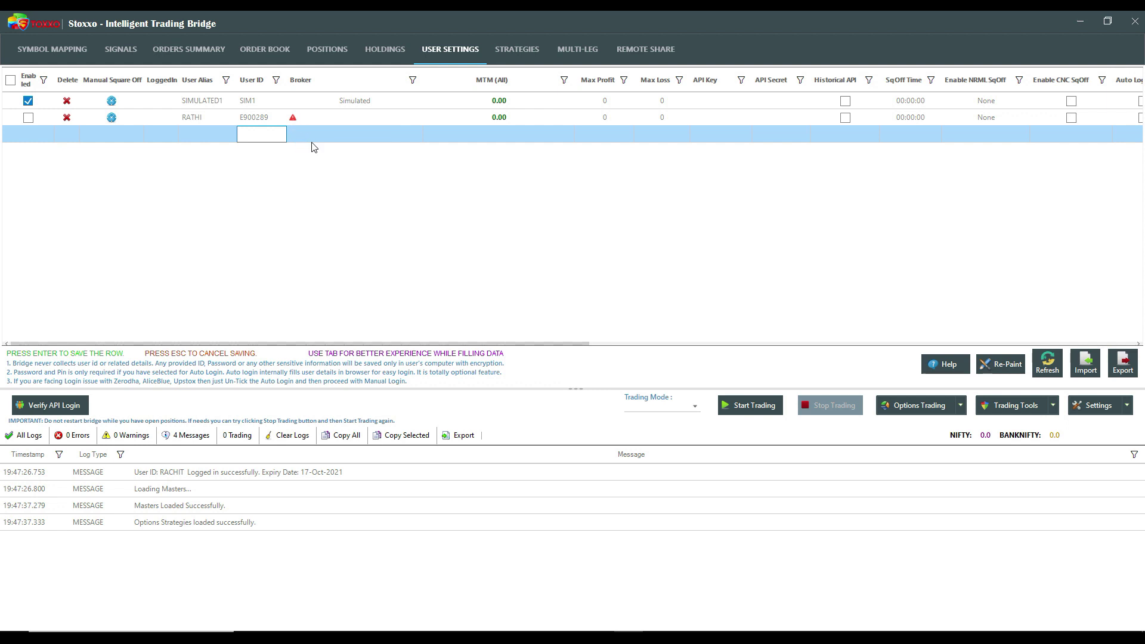
# Step: Set the new user's broker to AnandRathi and save the row
pyautogui.moveTo(292, 118)
pyautogui.click(310, 120)
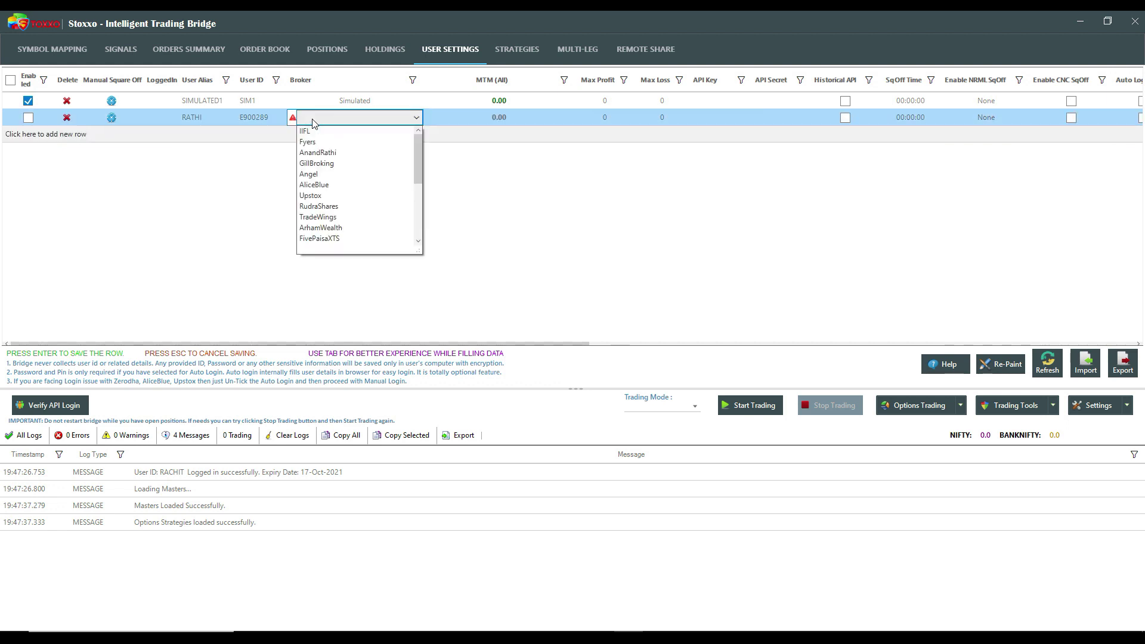
pyautogui.click(319, 154)
pyautogui.press('Return')
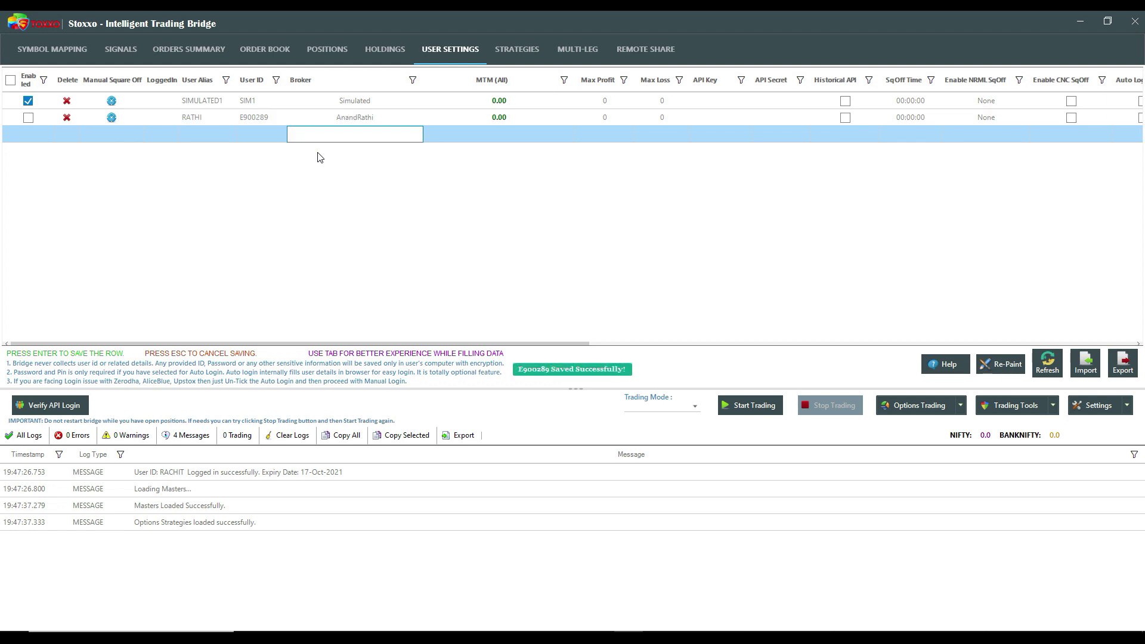
# Step: Enter the semicolon-separated Interactive and Market Data API keys from the Notepad notes in the AnandRathi user's API Key field
pyautogui.click(732, 120)
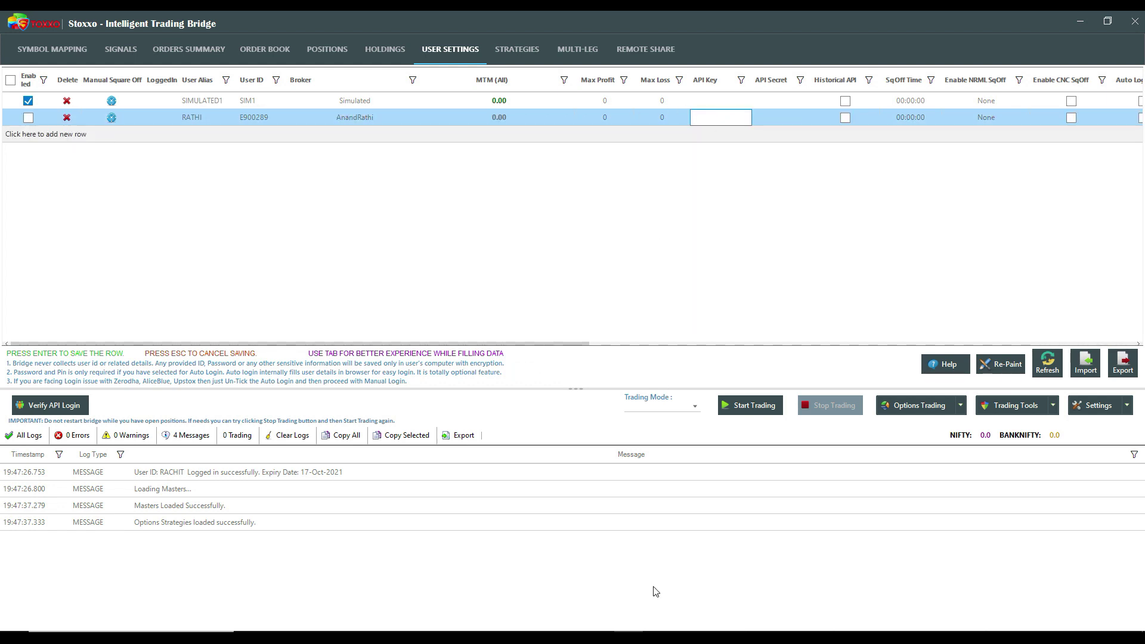
pyautogui.click(569, 605)
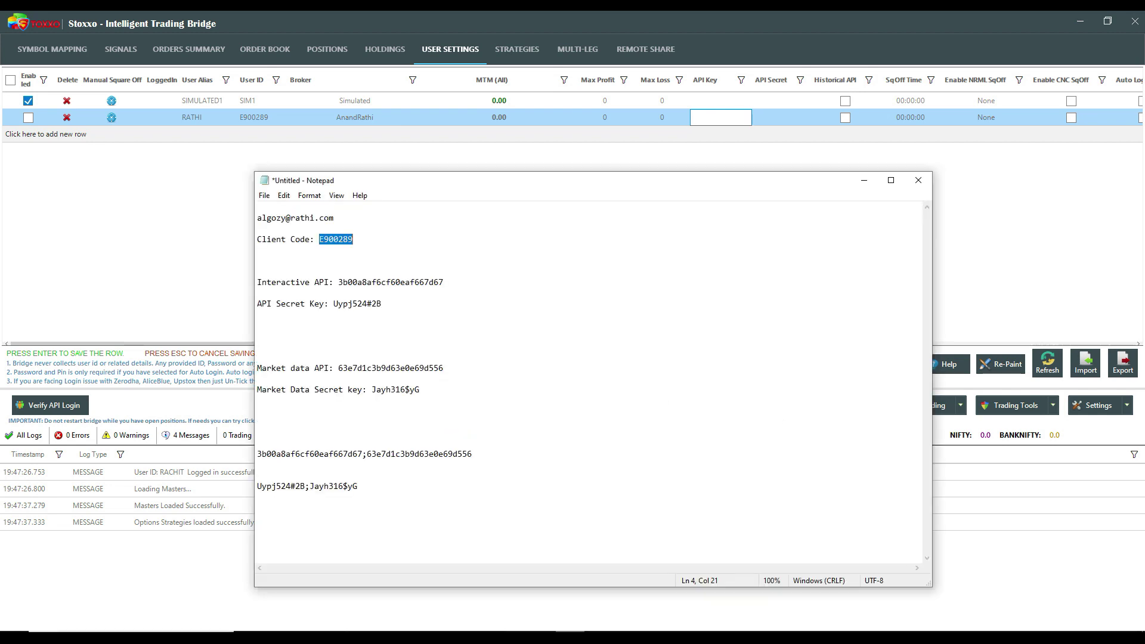
pyautogui.moveTo(257, 282); pyautogui.dragTo(446, 398)
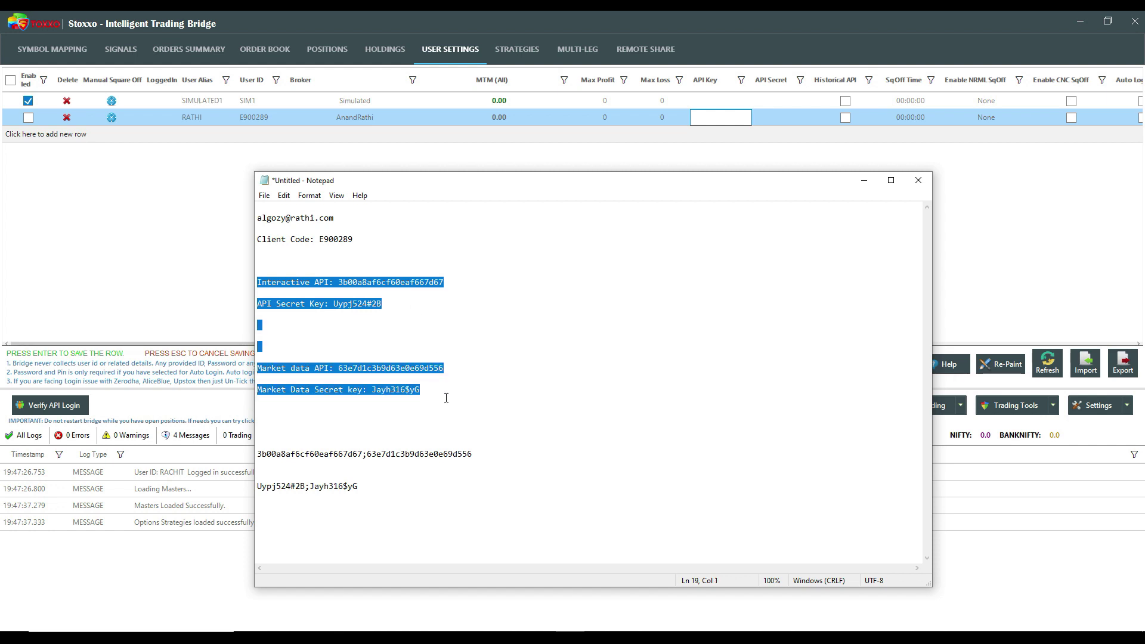
pyautogui.click(466, 400)
pyautogui.moveTo(339, 284); pyautogui.dragTo(451, 282)
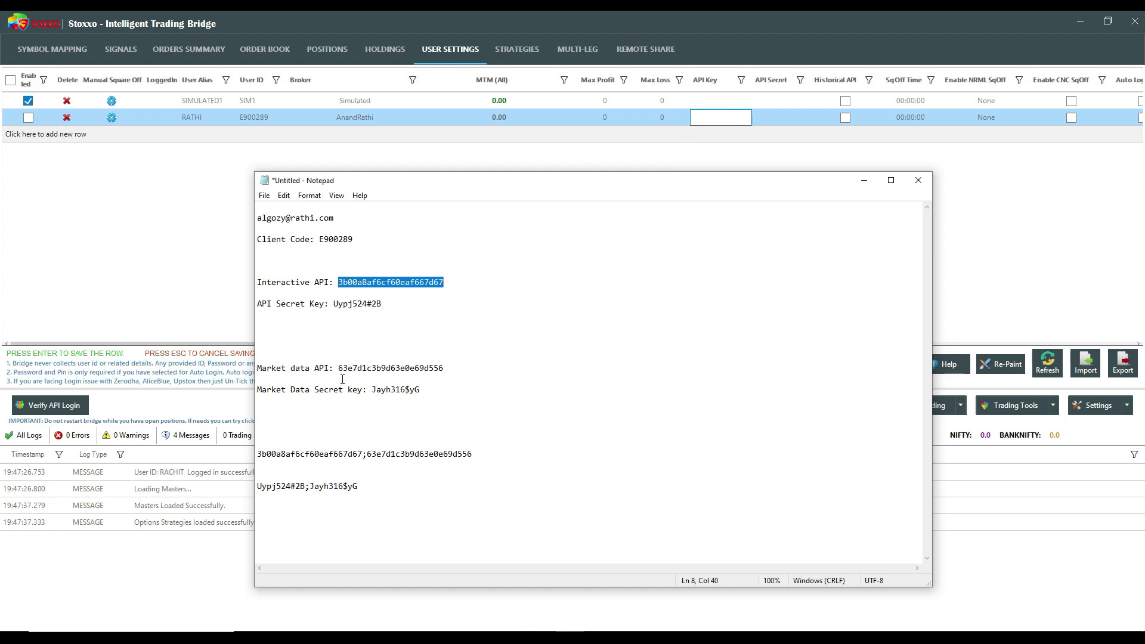
pyautogui.moveTo(340, 368); pyautogui.dragTo(473, 365)
pyautogui.moveTo(471, 455); pyautogui.dragTo(256, 455)
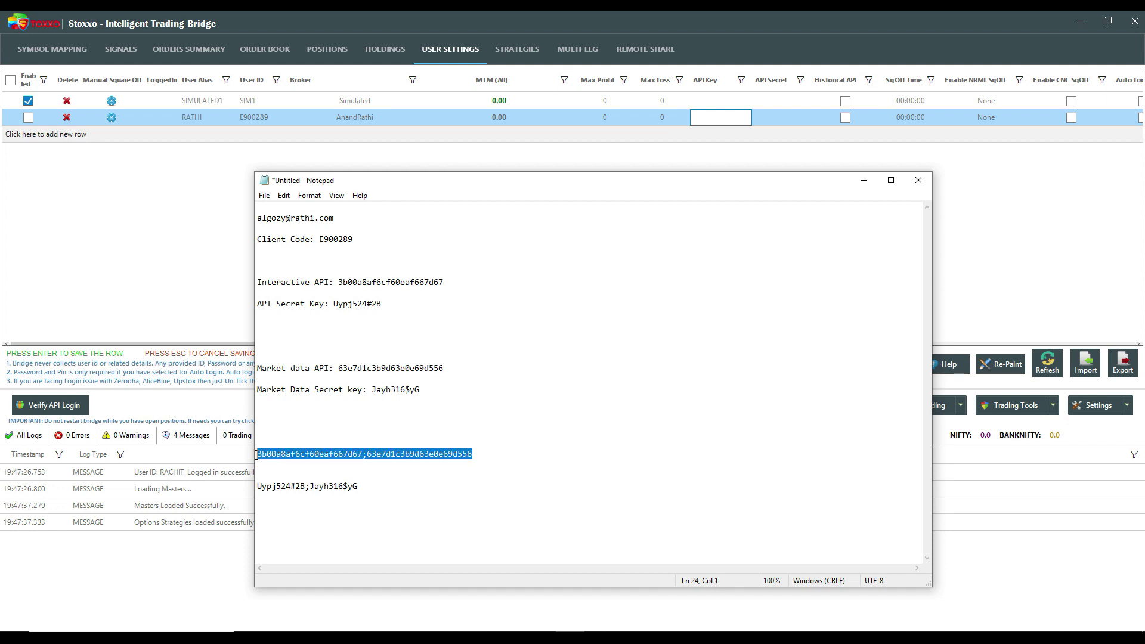
pyautogui.click(376, 469)
pyautogui.moveTo(364, 457); pyautogui.dragTo(359, 456)
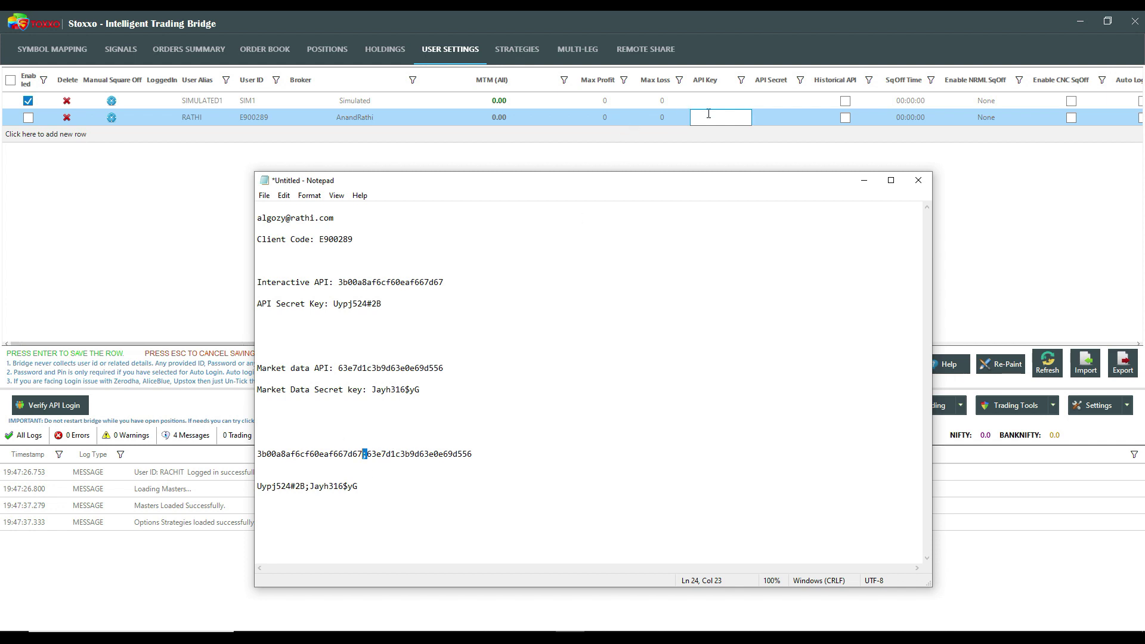
pyautogui.click(616, 153)
pyautogui.click(712, 118)
pyautogui.hotkey('ctrl', 'v')
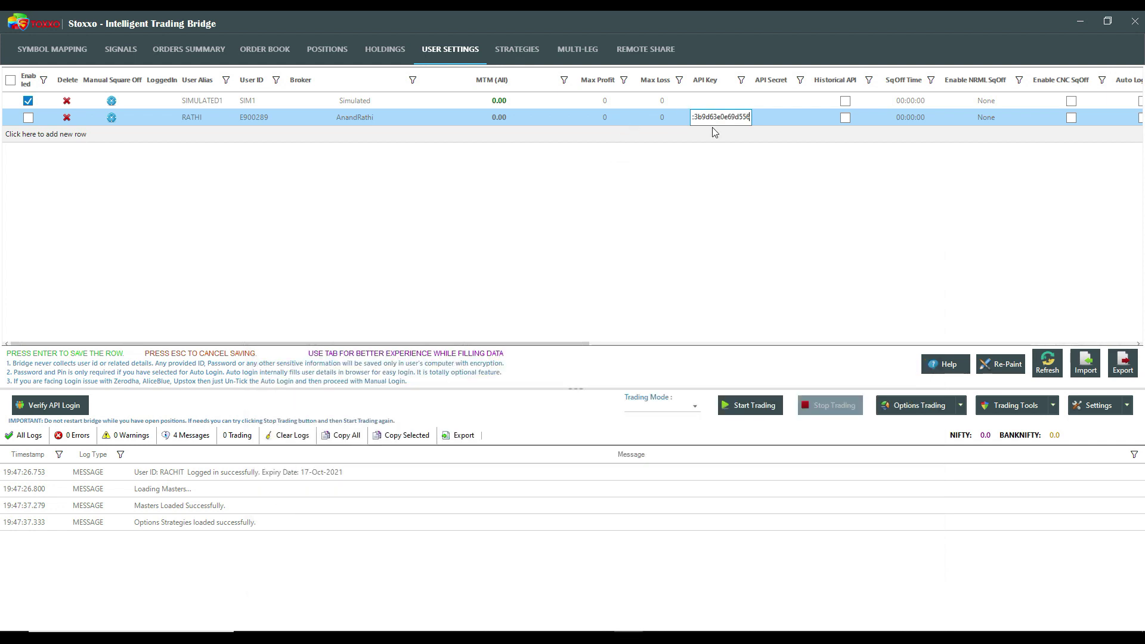
pyautogui.press('Tab')
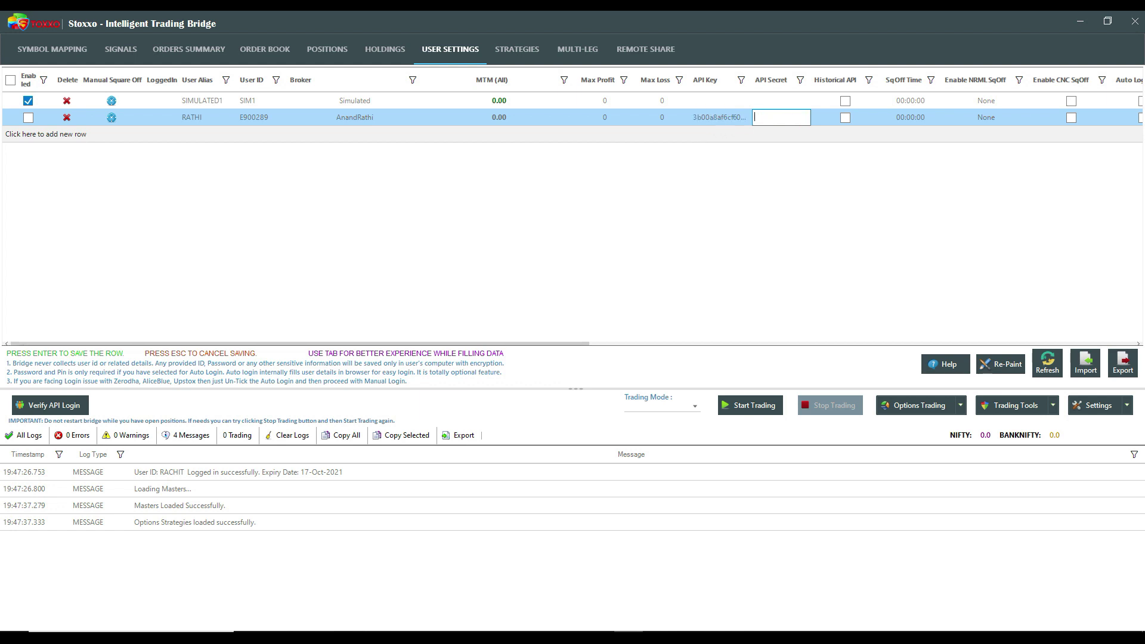
# Step: Copy the semicolon-separated API secret keys from the Notepad notes into the AnandRathi user's API Secret field and save the row
pyautogui.hotkey('alt', 'Tab')
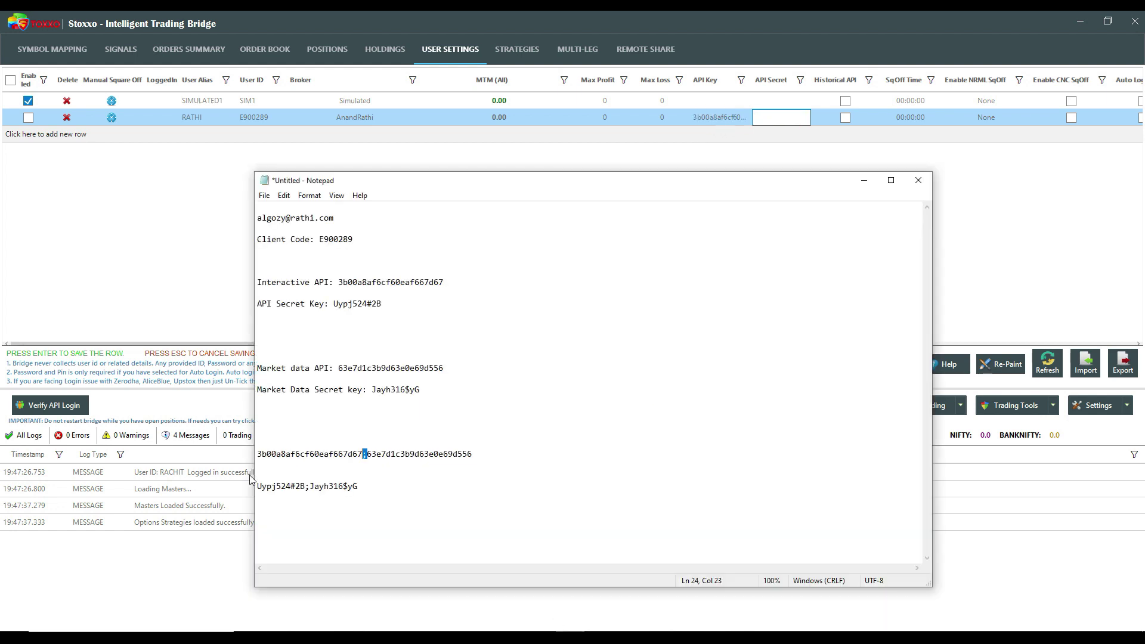
pyautogui.moveTo(355, 488); pyautogui.dragTo(260, 494)
pyautogui.hotkey('ctrl', 'c')
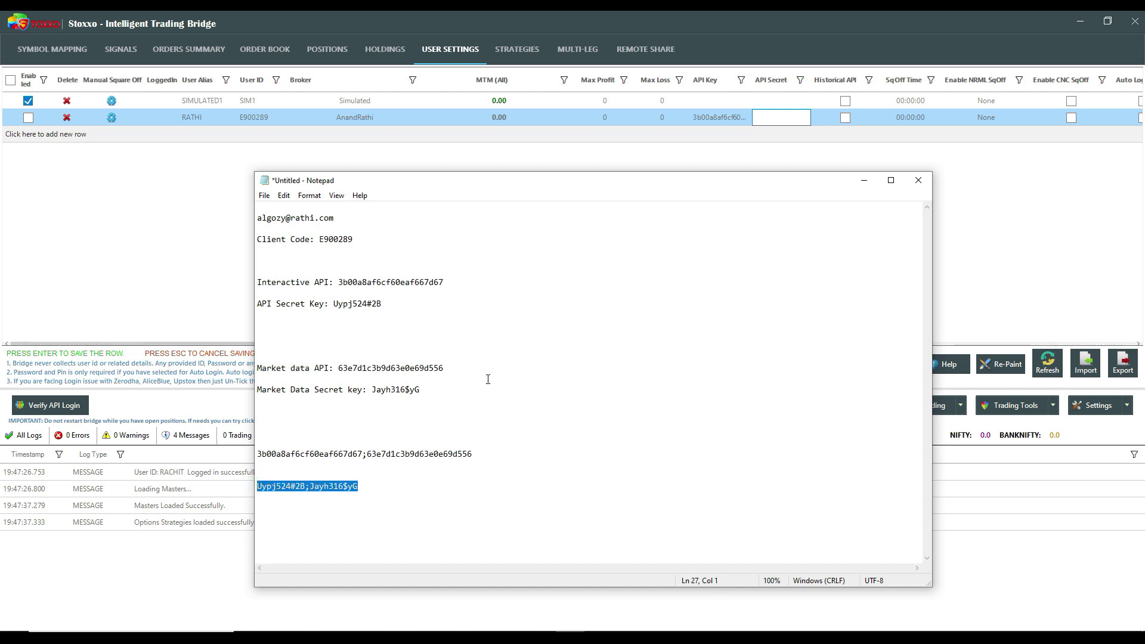
pyautogui.hotkey('alt', 'Tab')
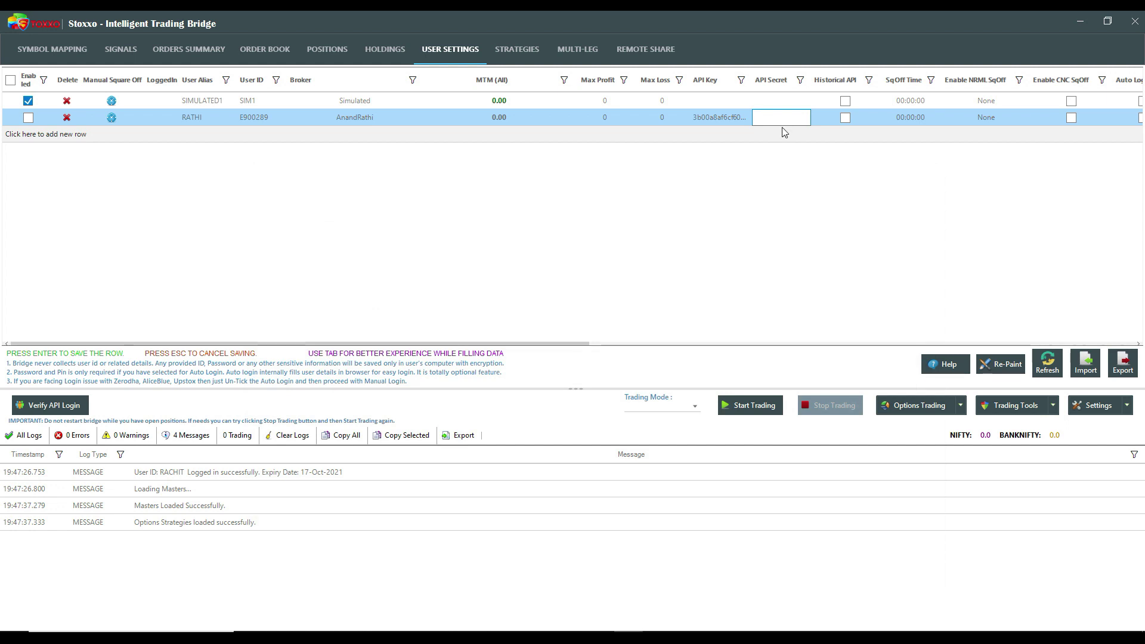
pyautogui.hotkey('ctrl', 'v')
pyautogui.press('Return')
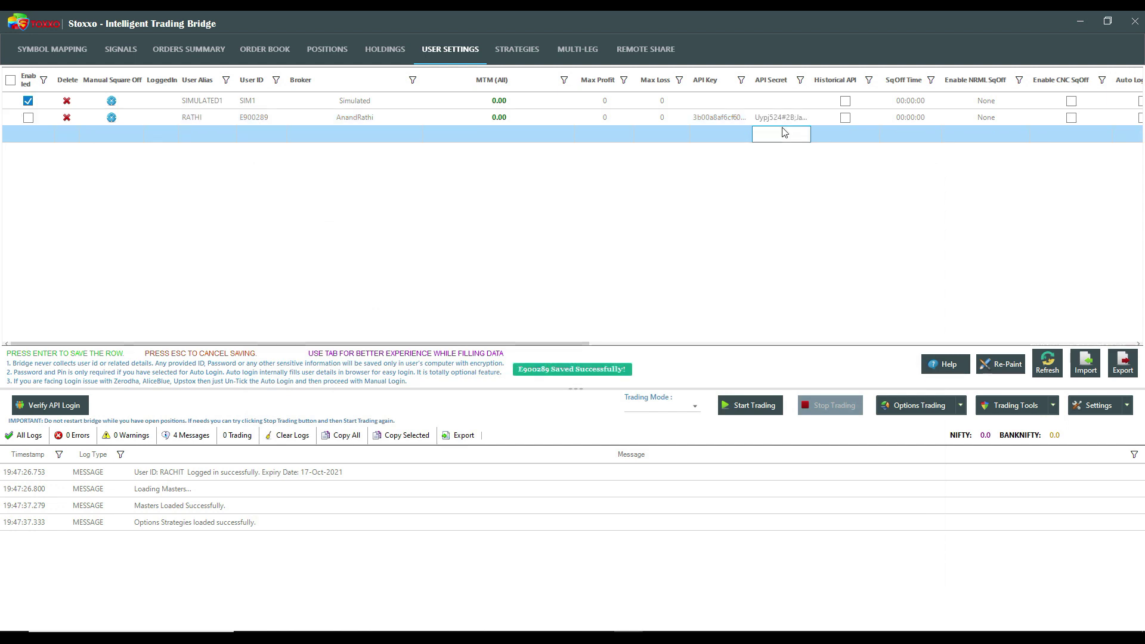
# Step: Enable the AnandRathi user and verify its API login
pyautogui.click(29, 118)
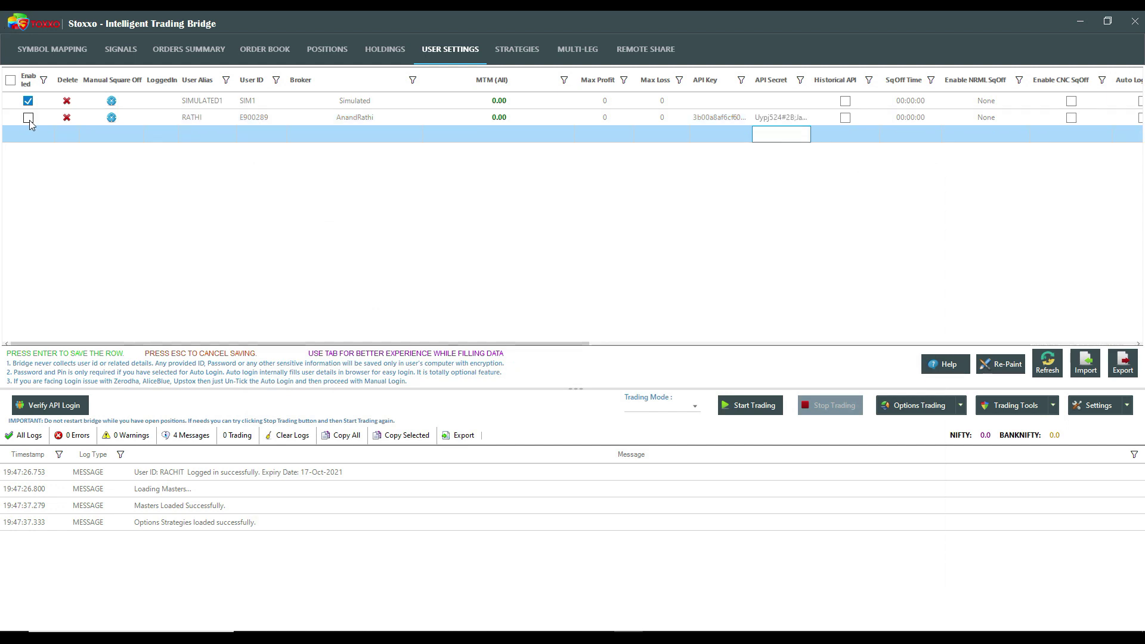
pyautogui.click(49, 404)
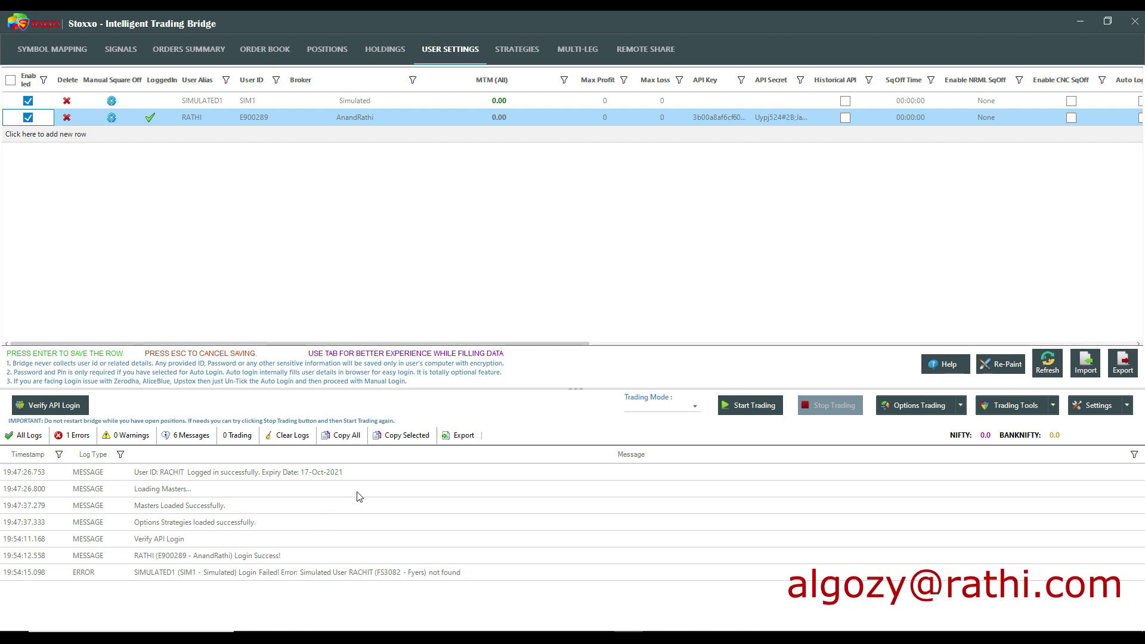
# Step: Set the user for simulated trading to the AnandRathi account in the bridge settings, save, and verify the API login again
pyautogui.click(1100, 408)
pyautogui.click(1070, 422)
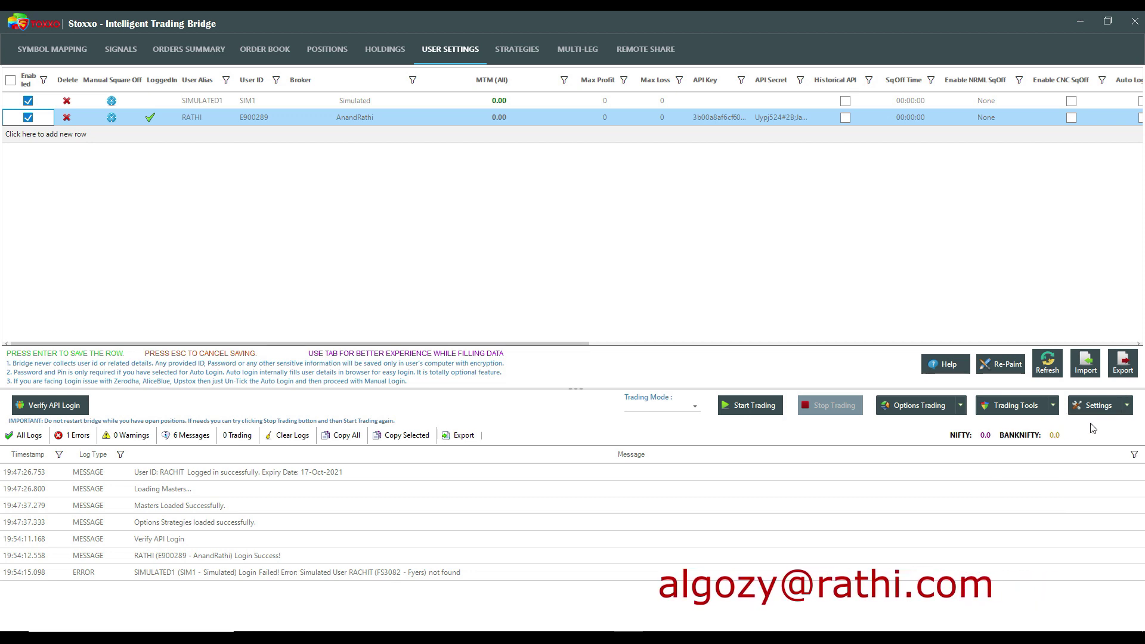
pyautogui.click(329, 260)
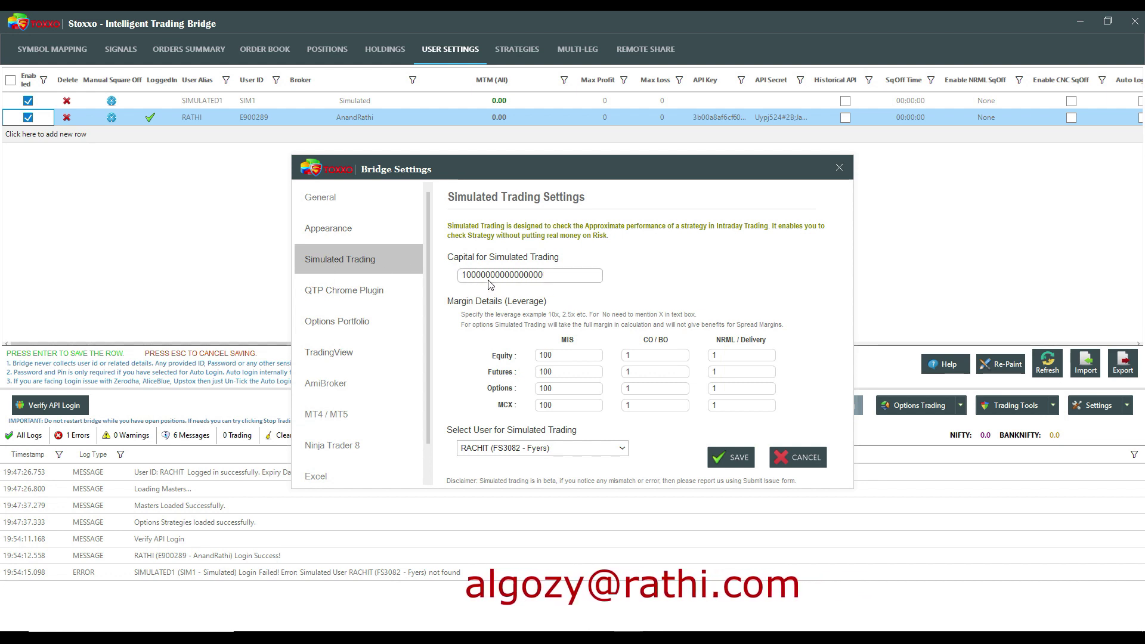
pyautogui.click(500, 447)
pyautogui.click(501, 472)
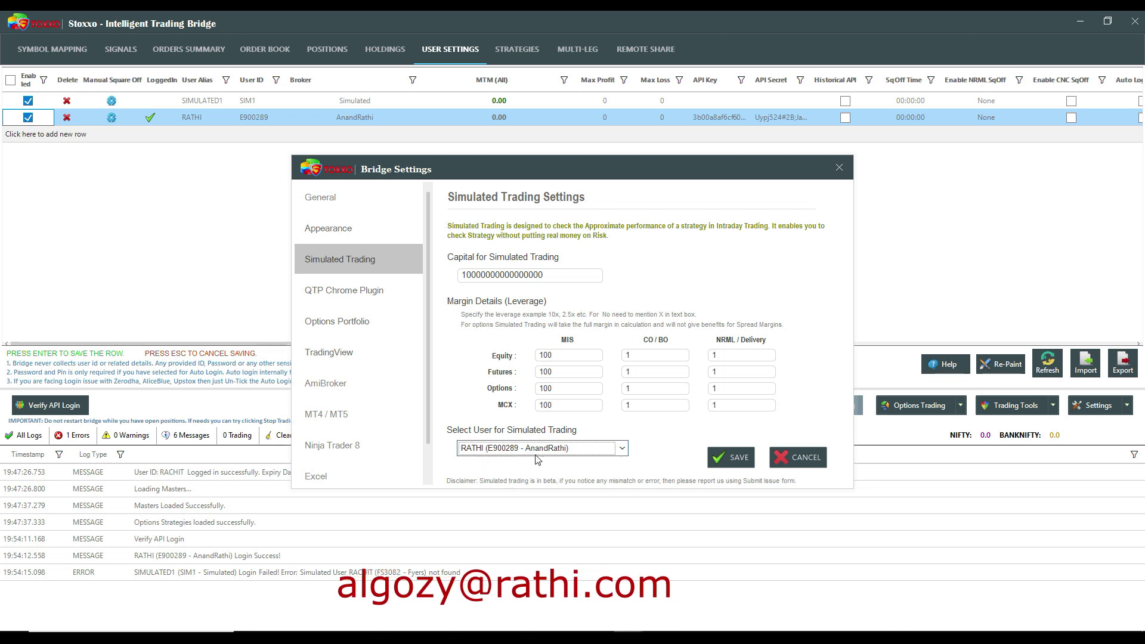
pyautogui.click(738, 457)
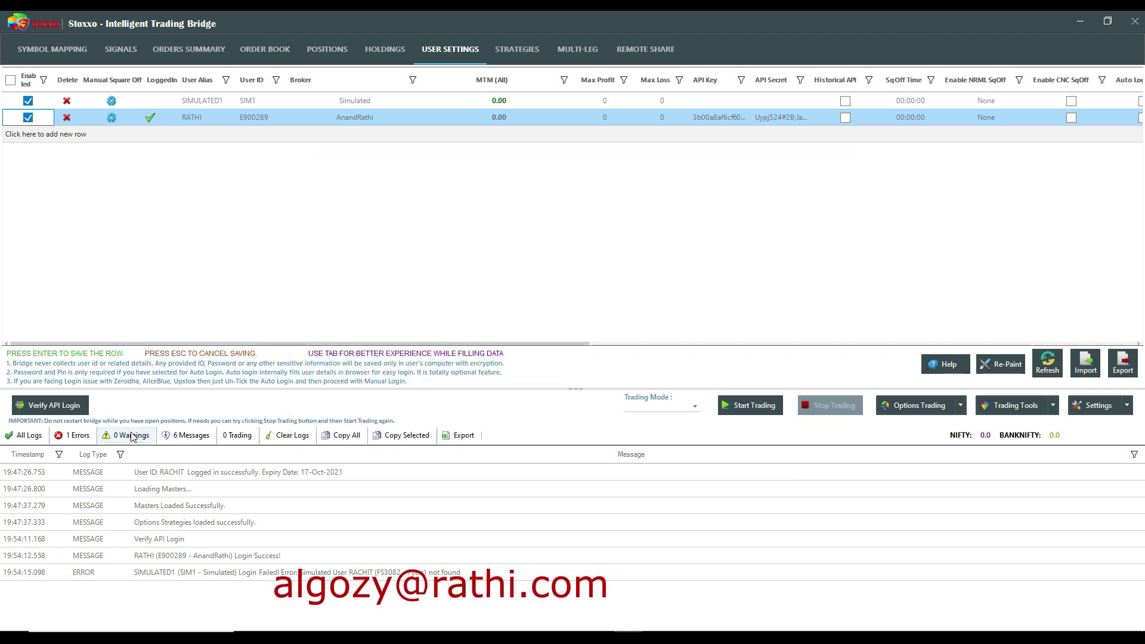
pyautogui.click(68, 409)
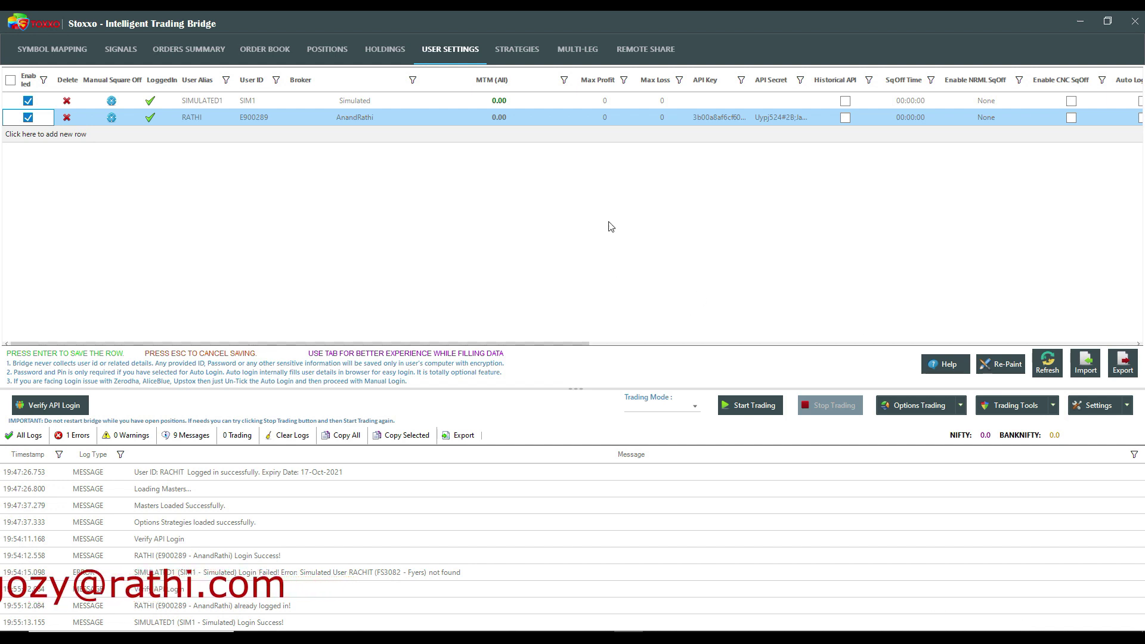
# Step: Open the strategies list and try to add a new strategy row
pyautogui.click(502, 48)
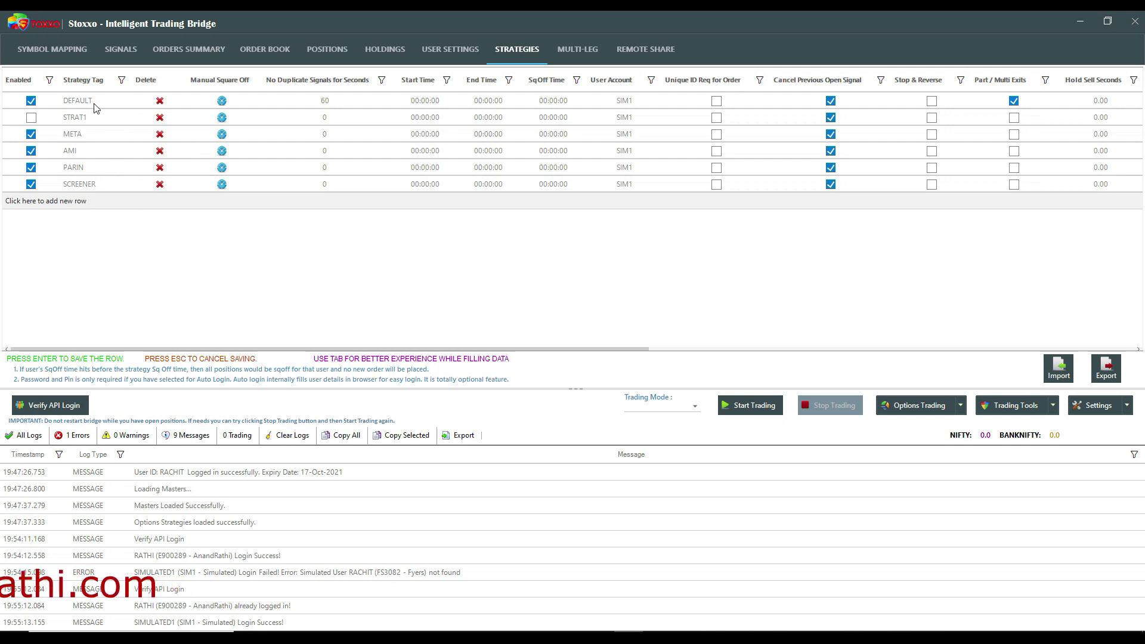
pyautogui.click(75, 117)
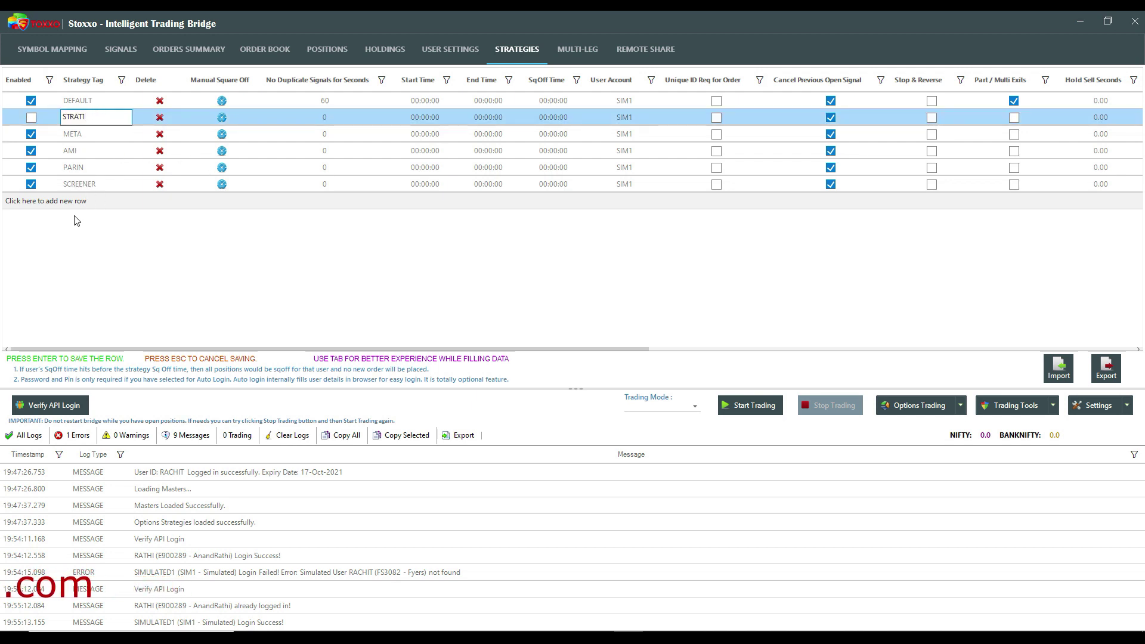
pyautogui.click(81, 202)
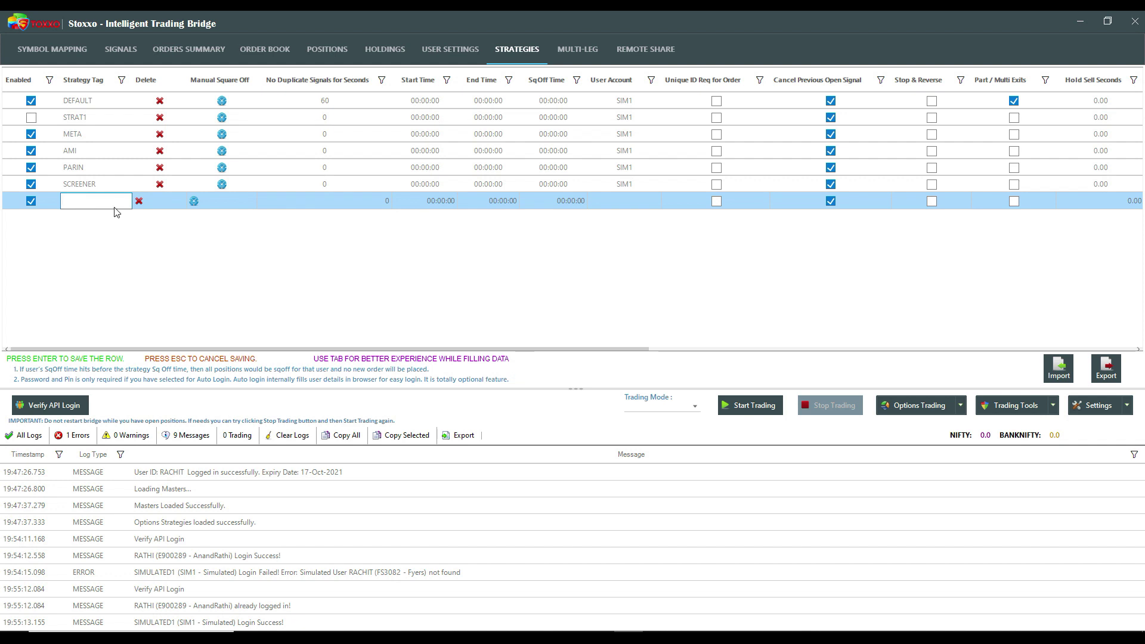
pyautogui.click(139, 203)
pyautogui.press('Escape')
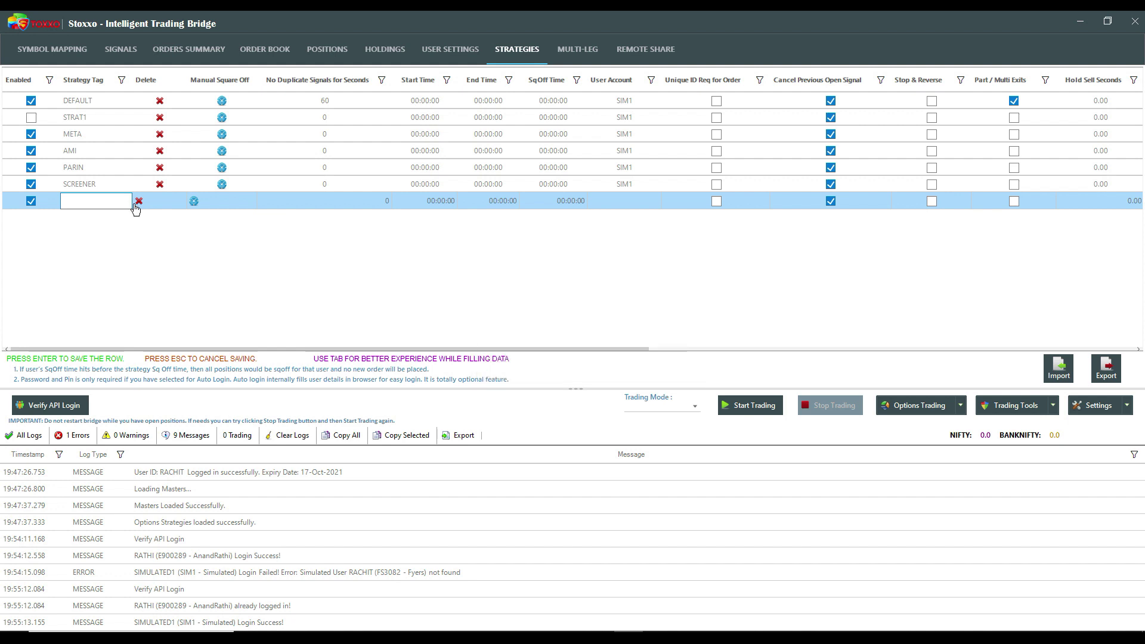
pyautogui.press('Escape')
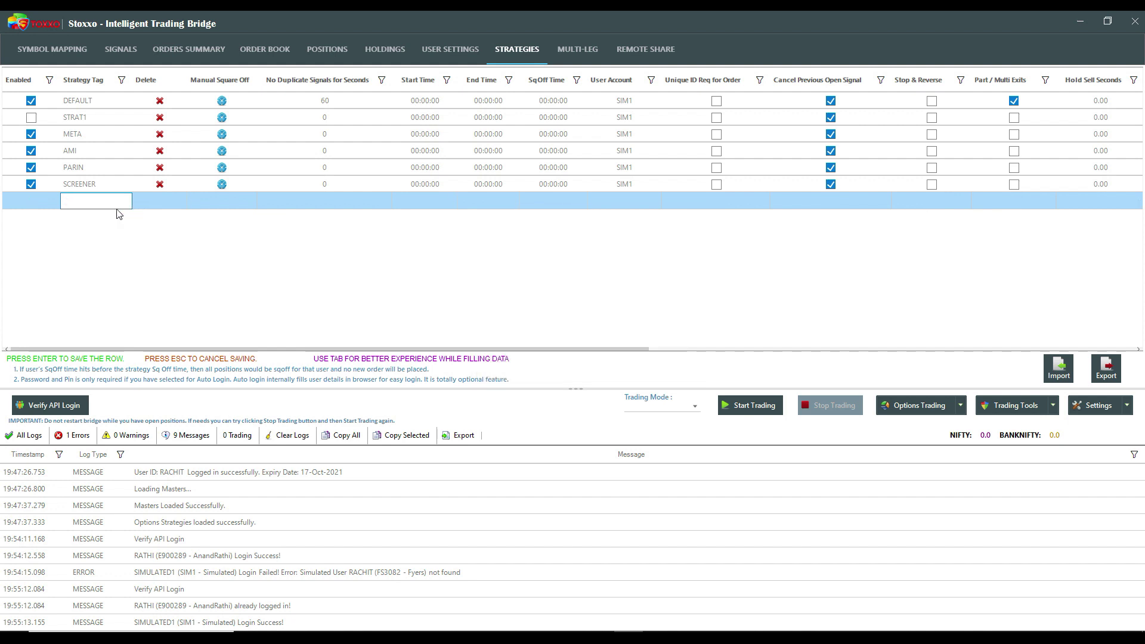
# Step: Examine the user accounts selectable for the DEFAULT strategy and return to the user settings
pyautogui.click(613, 102)
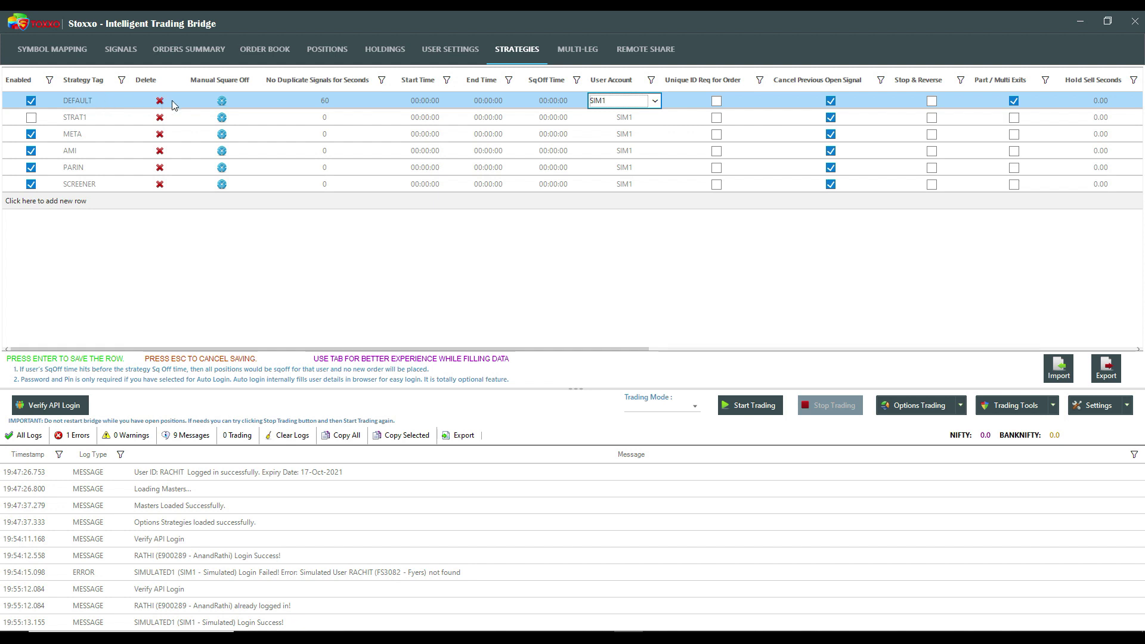
pyautogui.click(629, 104)
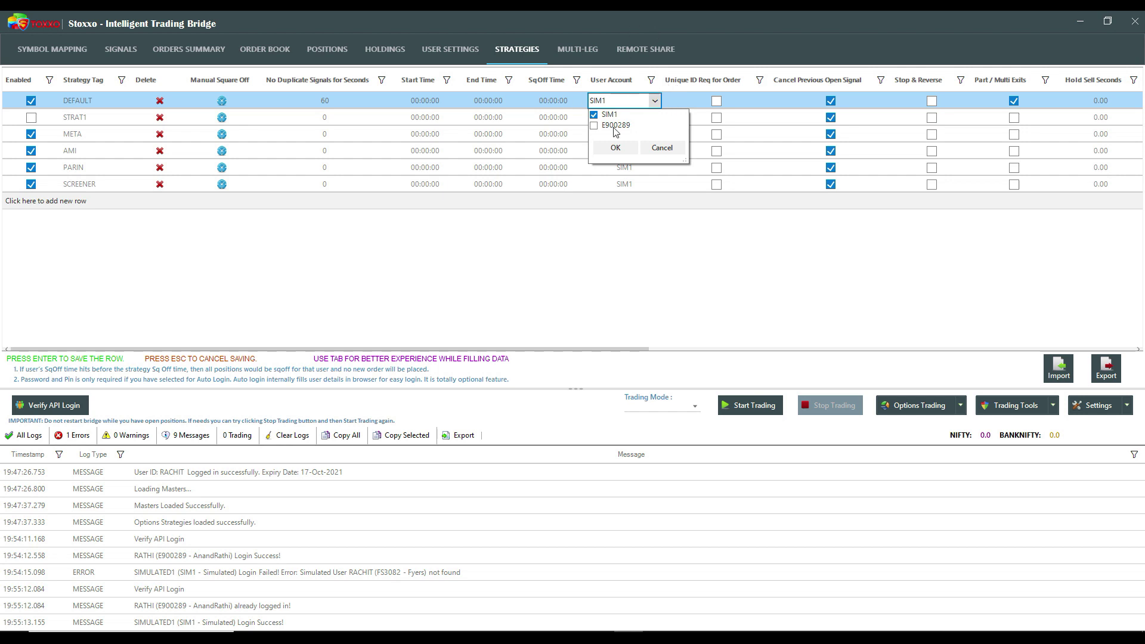
pyautogui.click(460, 49)
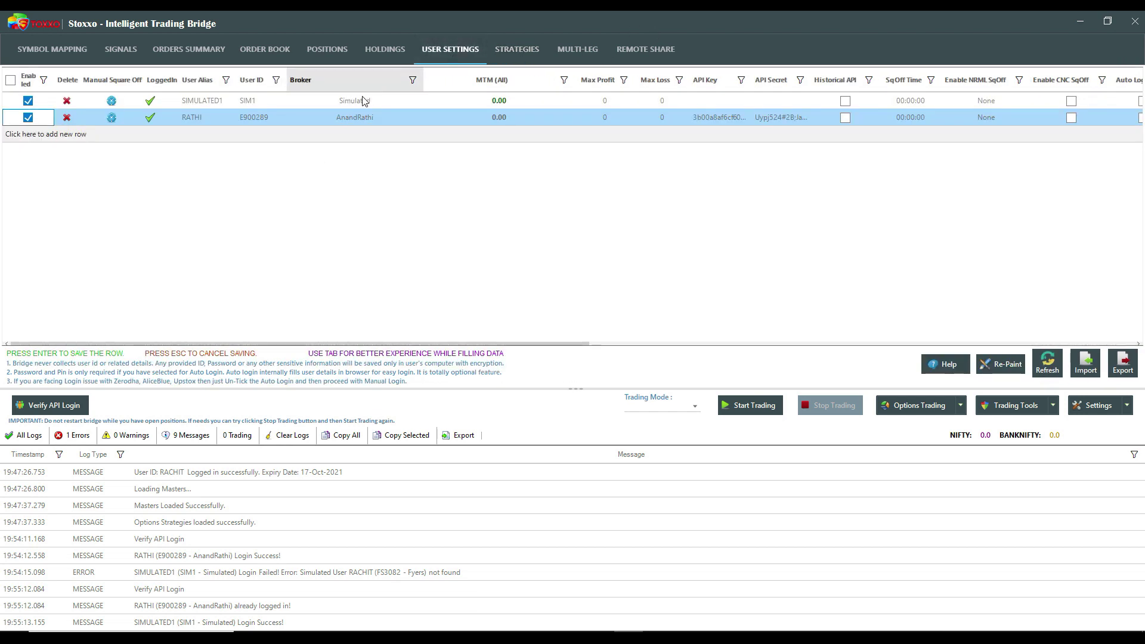
# Step: In the strategies list, clear the DEFAULT strategy's user account and reselect SIM1
pyautogui.click(524, 49)
pyautogui.click(628, 102)
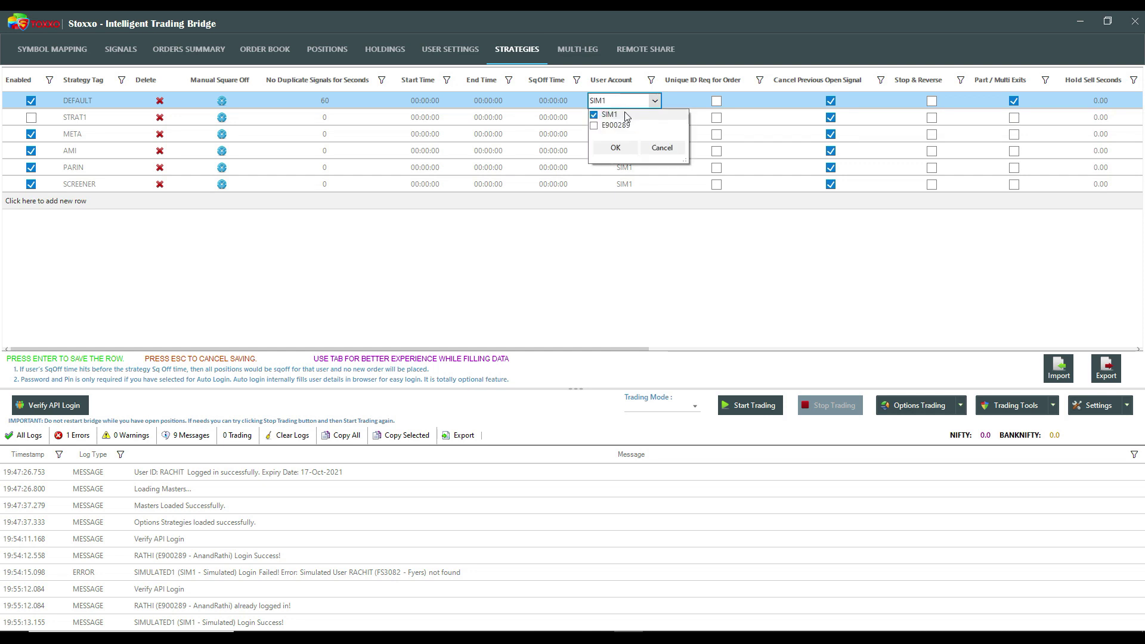
pyautogui.click(624, 114)
pyautogui.press('Return')
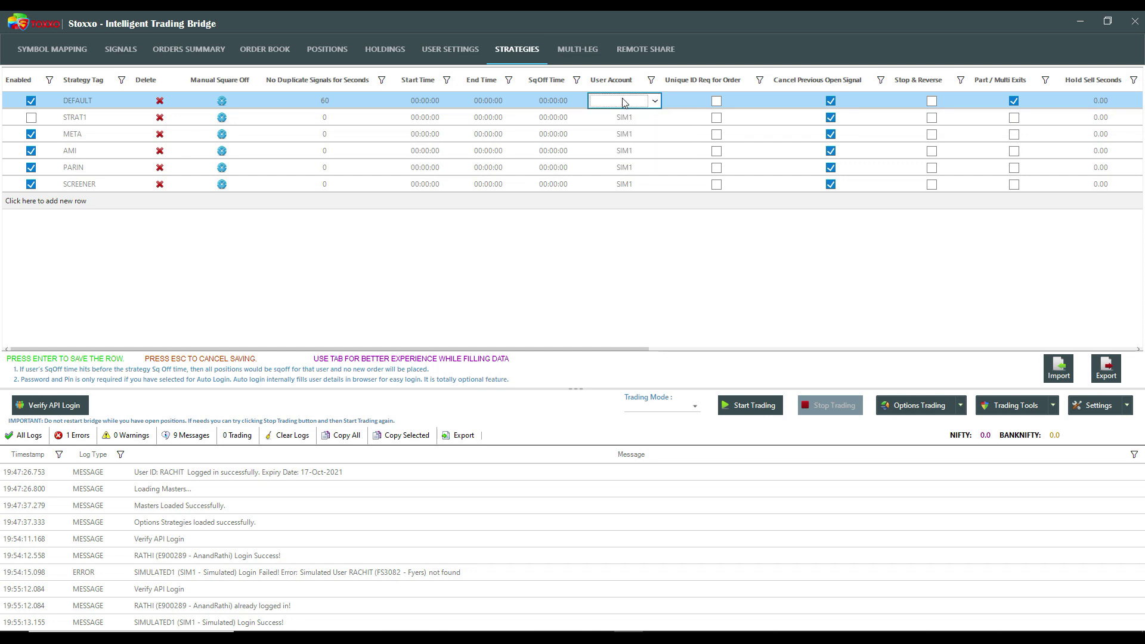
pyautogui.click(610, 103)
pyautogui.click(603, 102)
pyautogui.click(653, 106)
pyautogui.click(614, 116)
pyautogui.click(614, 148)
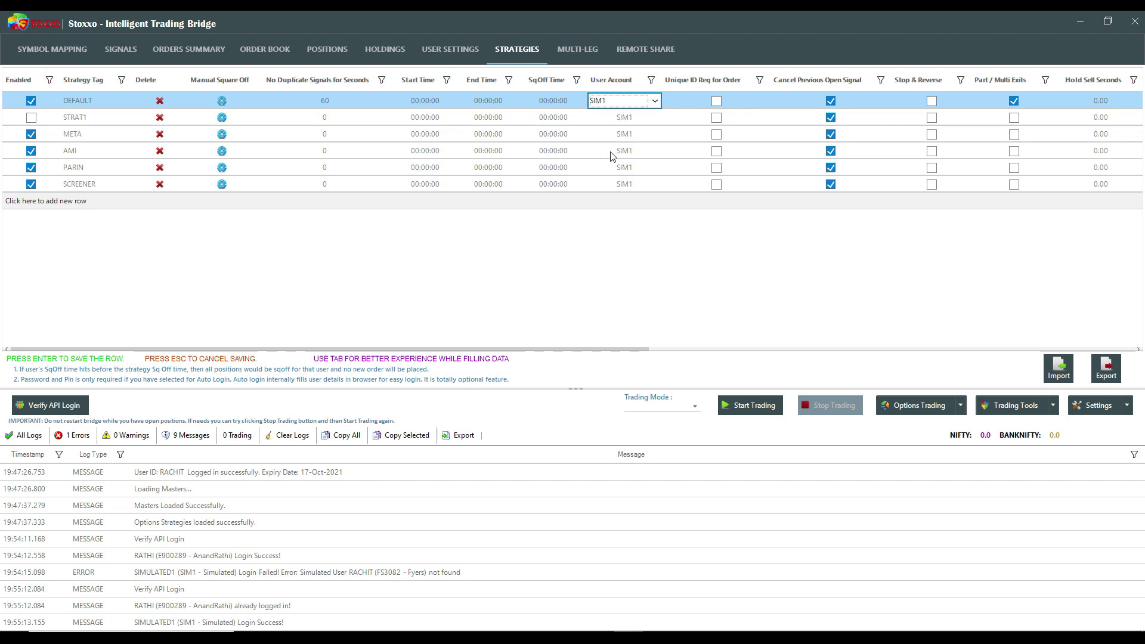
# Step: Assign the DEFAULT strategy to the AnandRathi user account instead of SIM1 and save the row
pyautogui.click(635, 106)
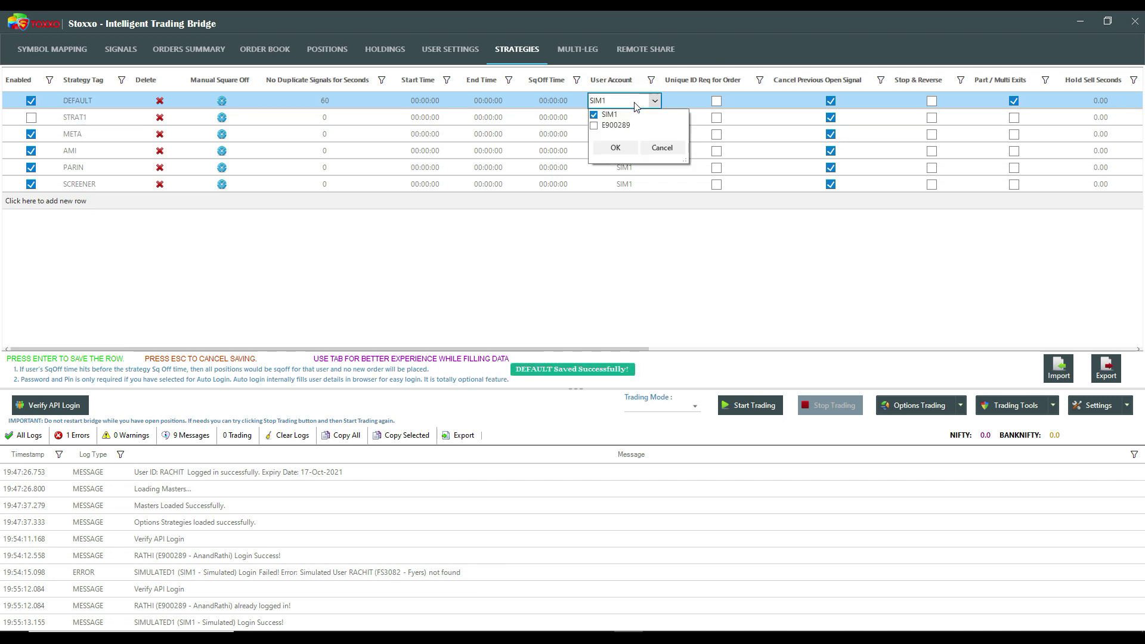
pyautogui.click(607, 114)
pyautogui.click(608, 126)
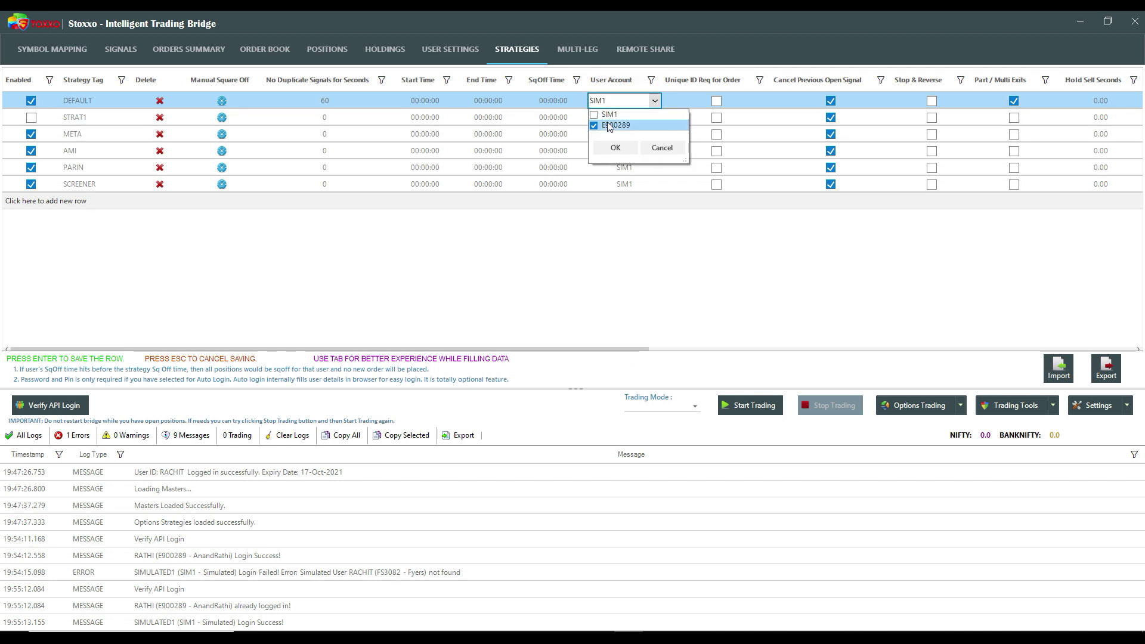
pyautogui.click(613, 148)
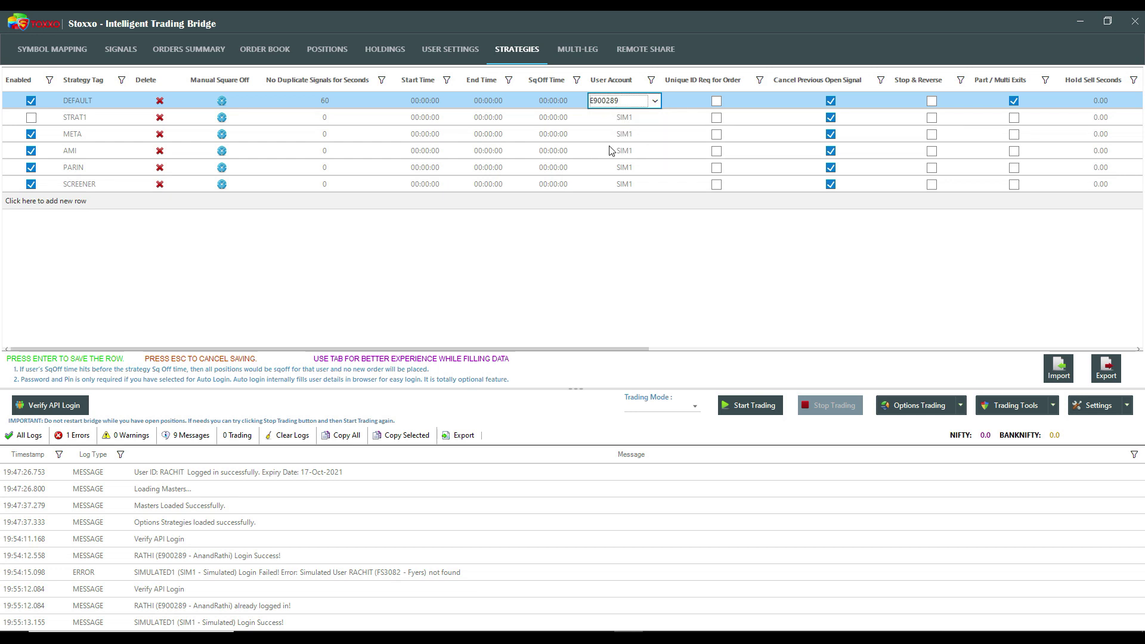
pyautogui.press('Return')
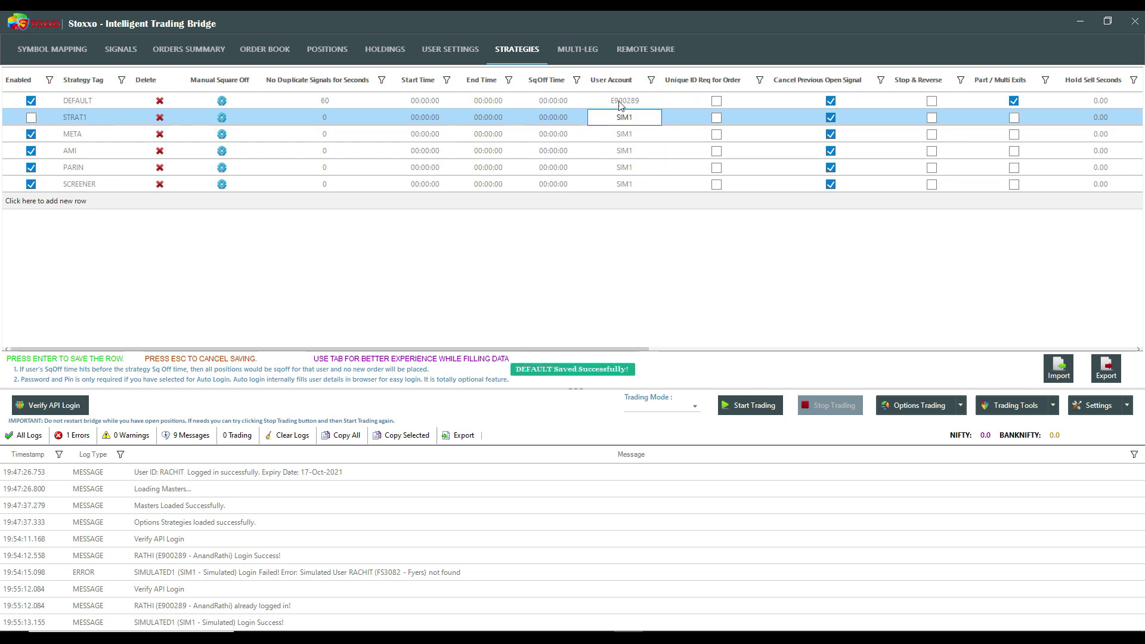
# Step: Switch the DEFAULT strategy's user account back to SIM1 only and save the row
pyautogui.click(620, 100)
pyautogui.click(619, 100)
pyautogui.click(605, 115)
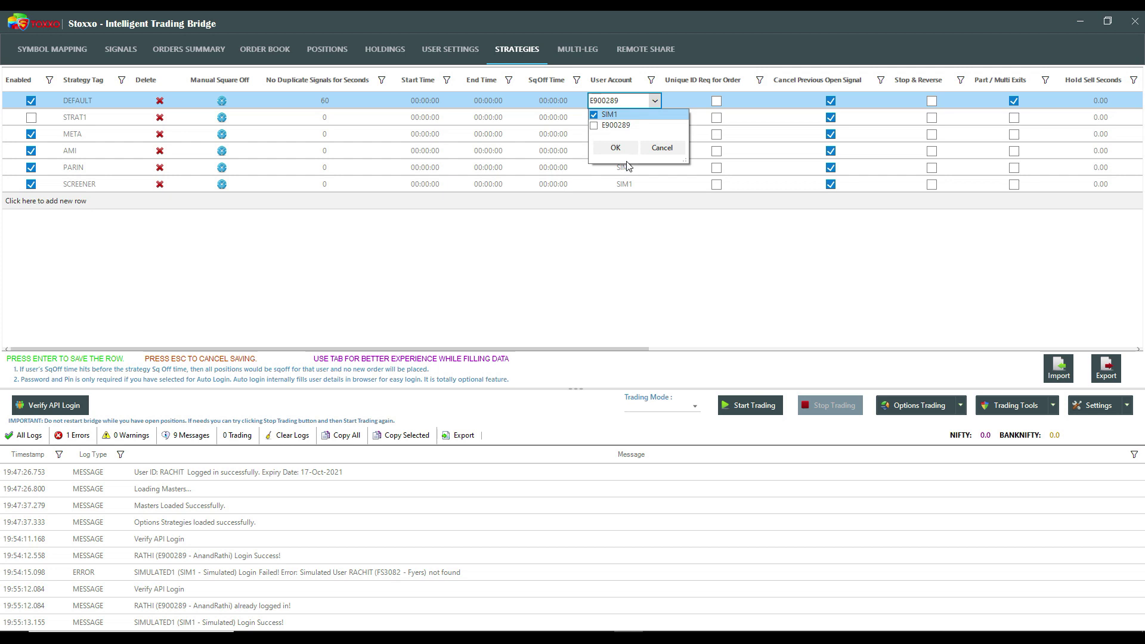
pyautogui.click(615, 147)
pyautogui.press('Return')
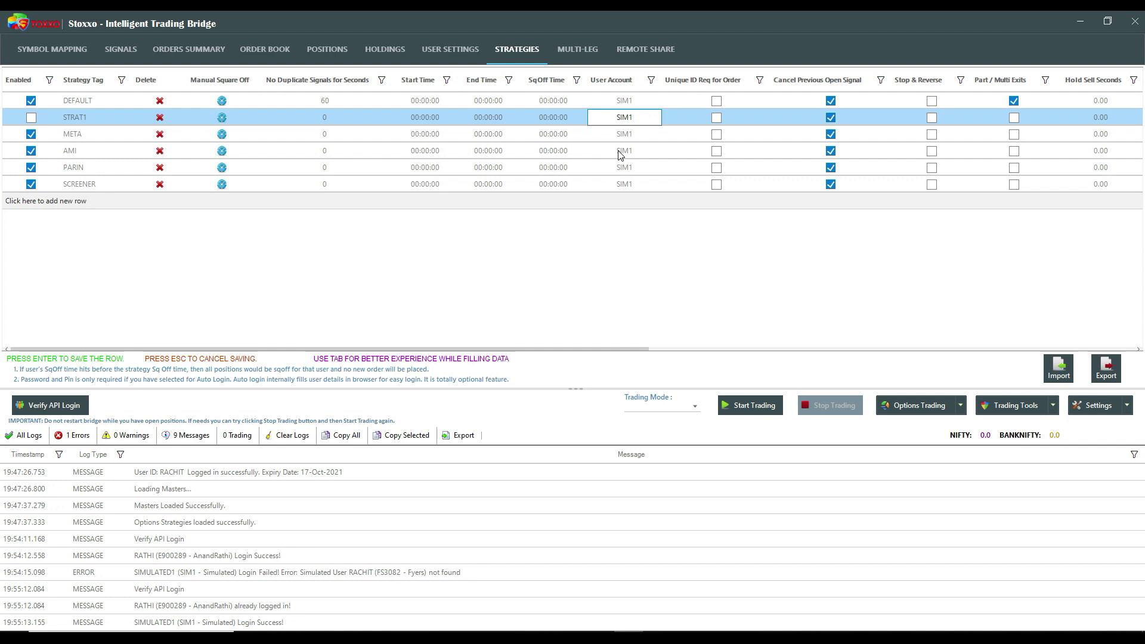
# Step: Return to the user settings and review the further per-user options, including the simulated user's Max Loss Per Trade
pyautogui.click(442, 52)
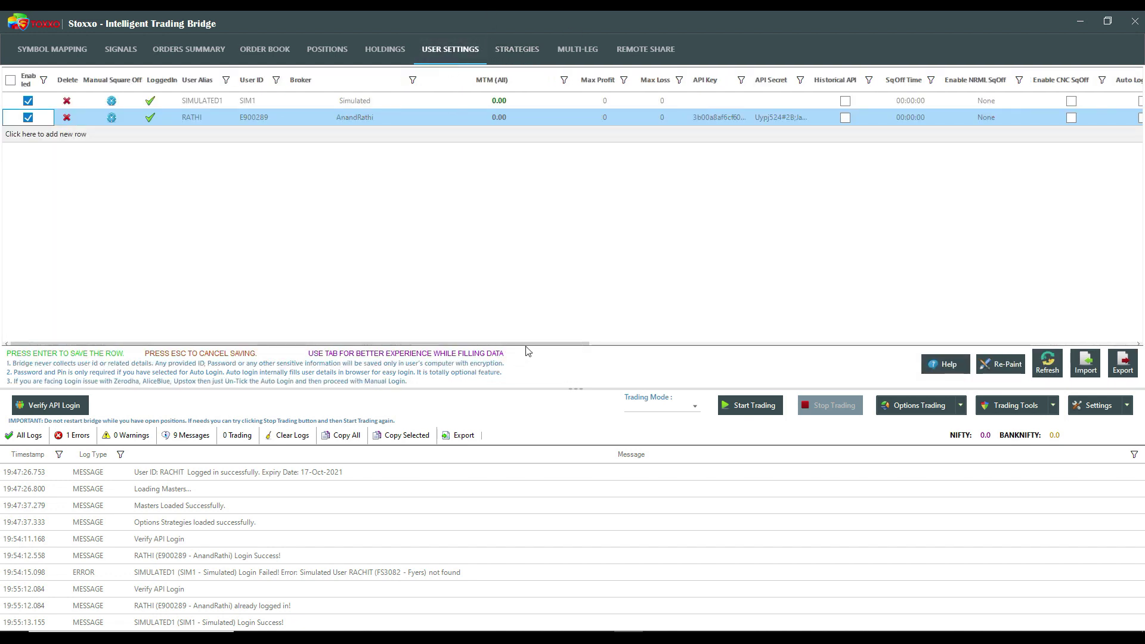
pyautogui.moveTo(524, 344); pyautogui.dragTo(814, 344)
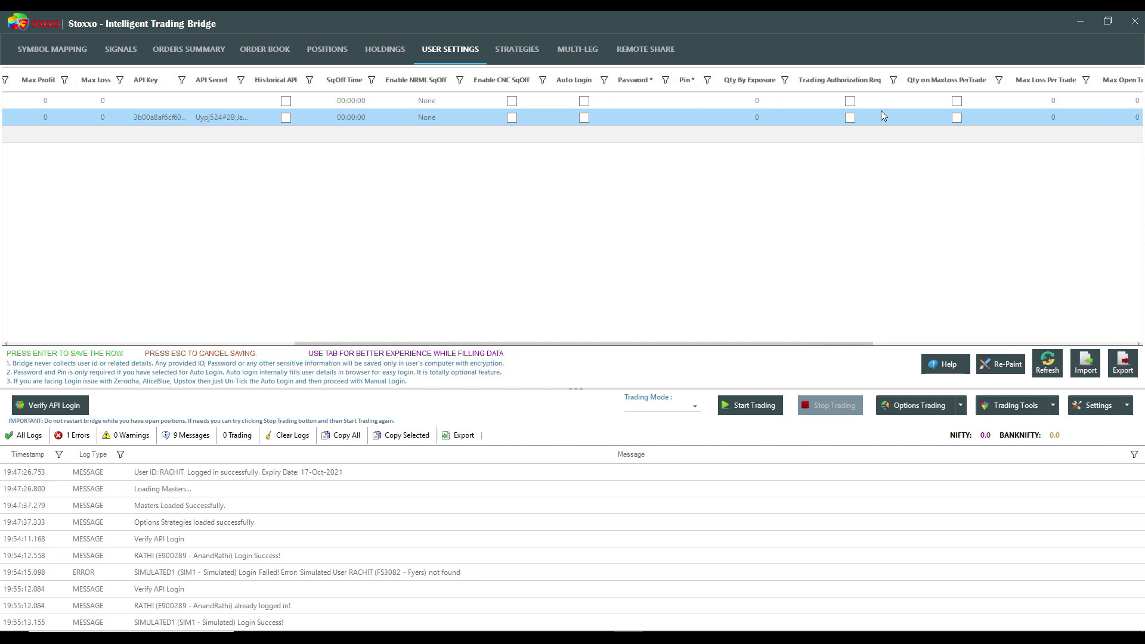
pyautogui.moveTo(456, 344); pyautogui.dragTo(687, 365)
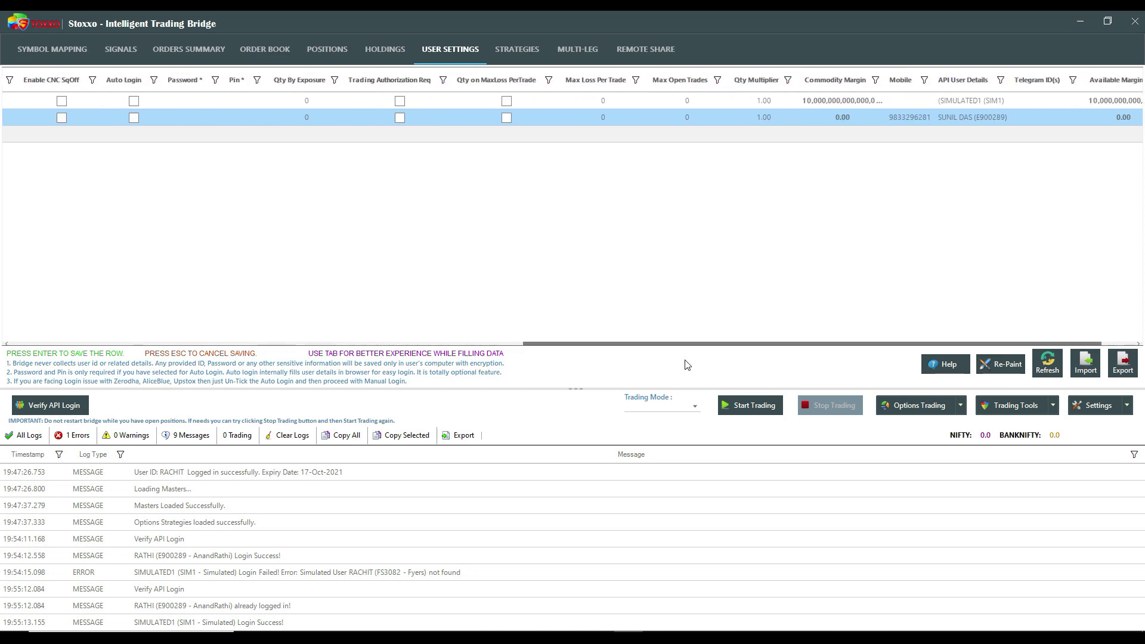
pyautogui.click(604, 99)
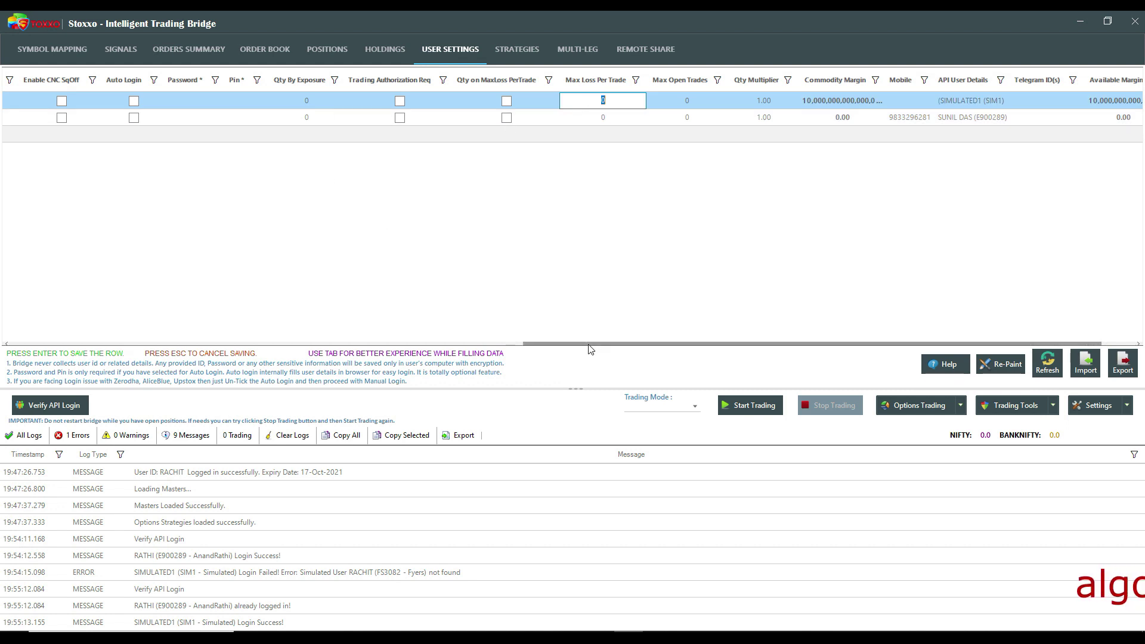
pyautogui.press('Return')
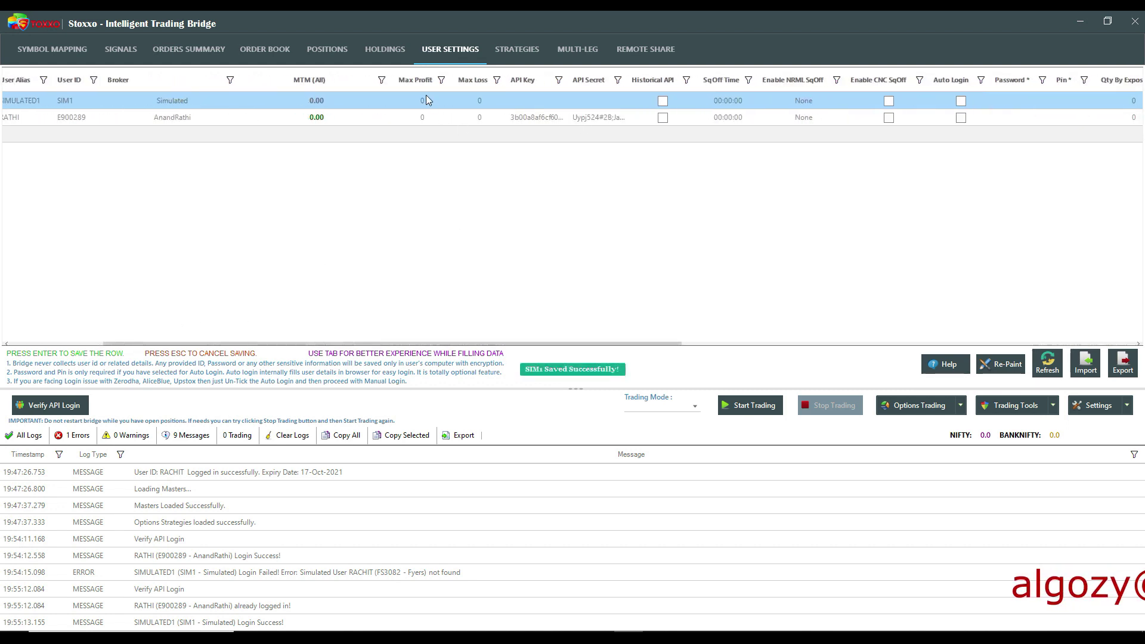
# Step: Set the simulated user's Max Profit to 20000 and Max Loss to 5000, and save the row
pyautogui.click(429, 99)
pyautogui.write('20000')
pyautogui.press('Tab')
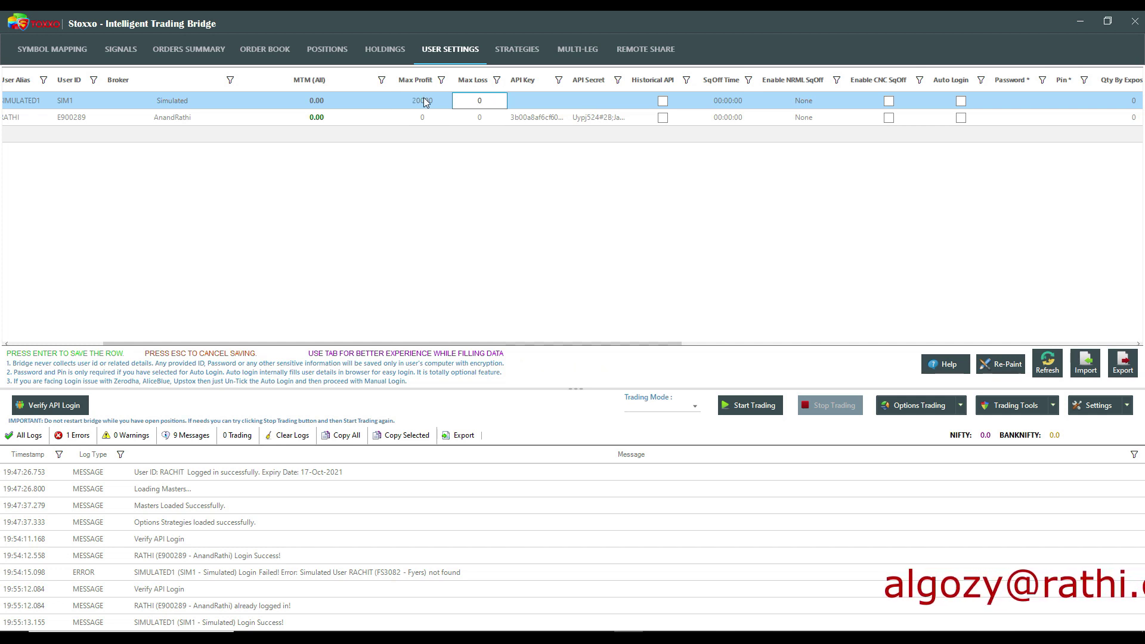
pyautogui.write('5000')
pyautogui.press('Return')
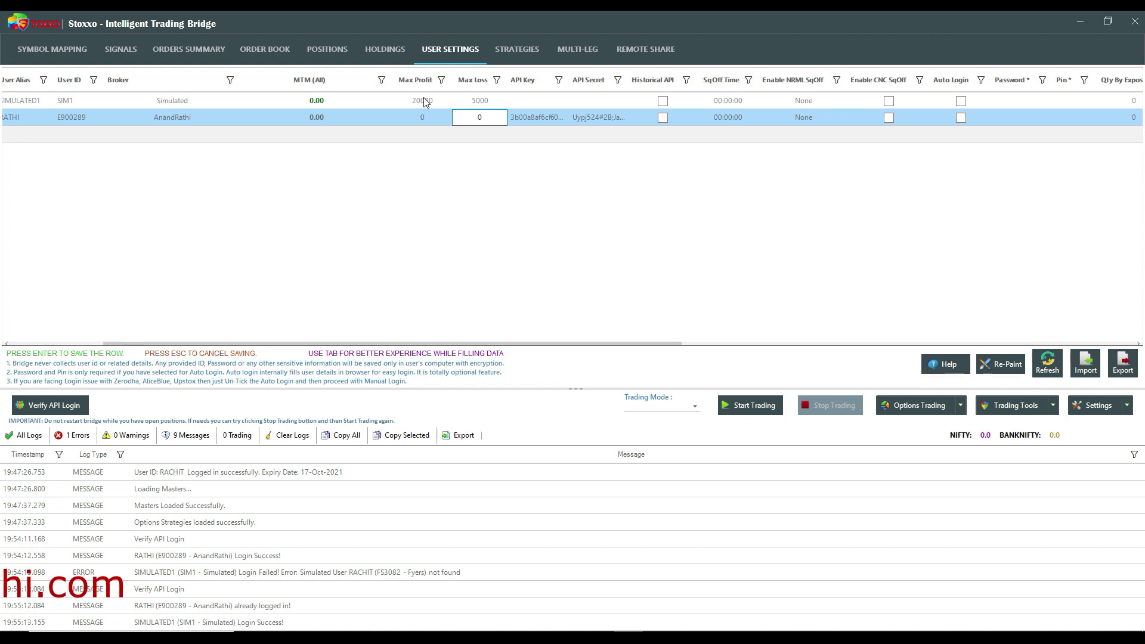
# Step: Reset the simulated user's Max Loss and Max Profit to 0 and save the row
pyautogui.press('Up')
pyautogui.write('0')
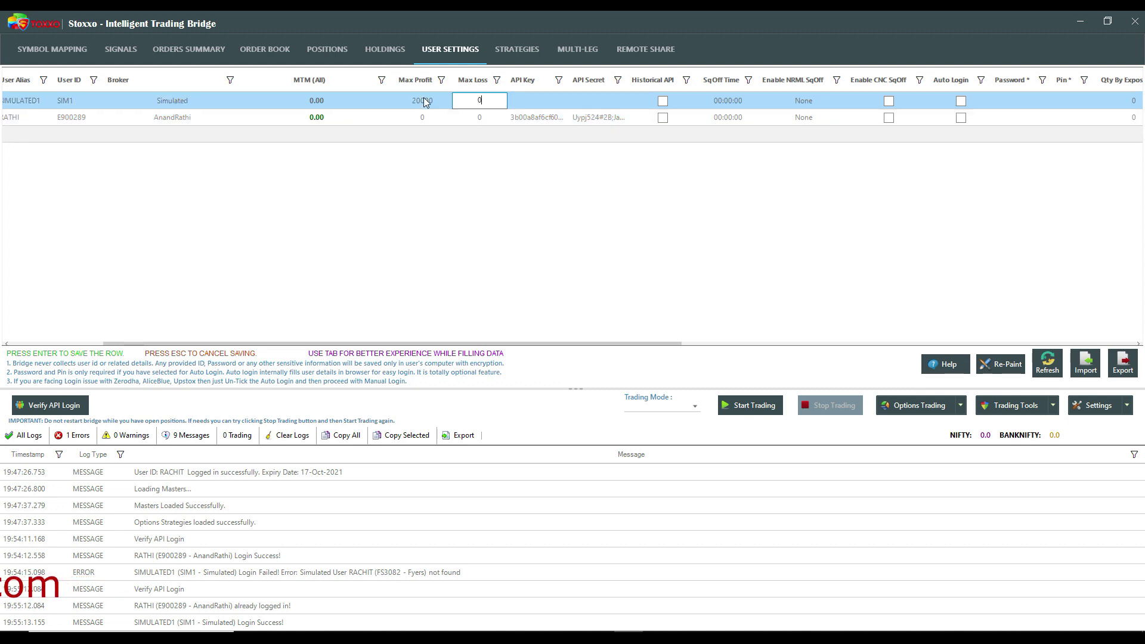
pyautogui.click(425, 100)
pyautogui.write('0')
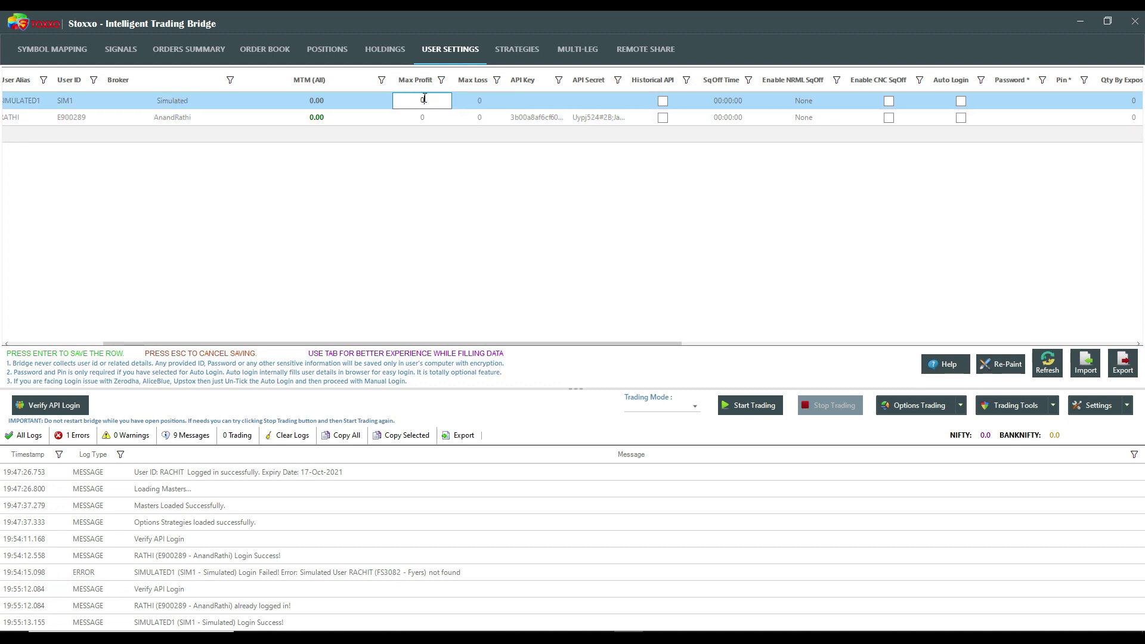
pyautogui.press('Return')
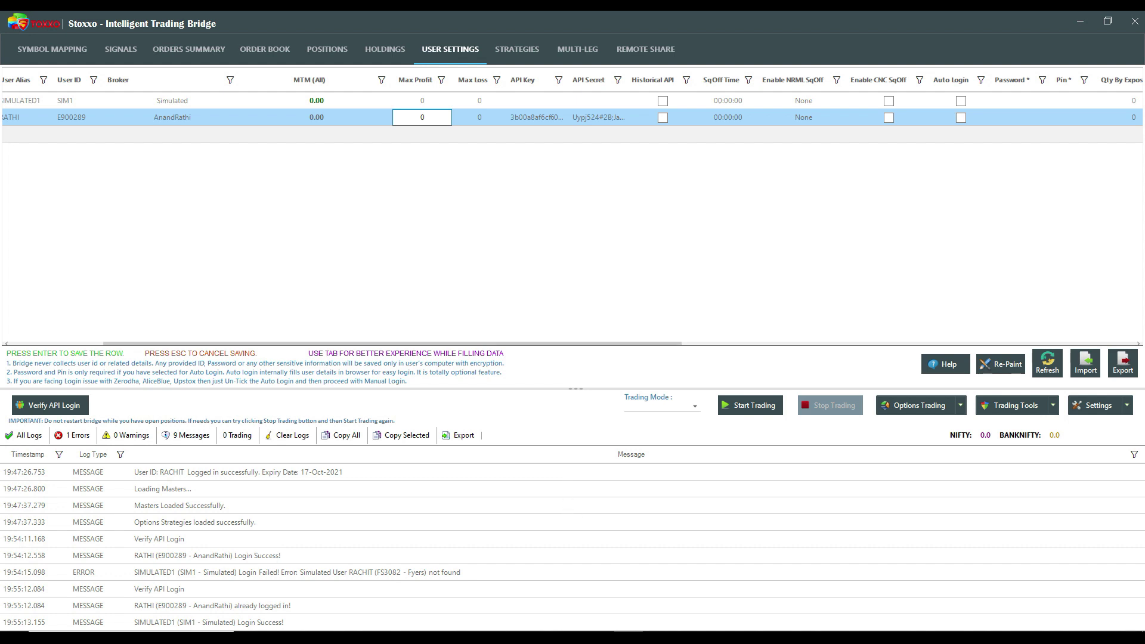
# Step: Open the Quick Trade Panel, expand its optional parameters for review, and close it
pyautogui.click(984, 411)
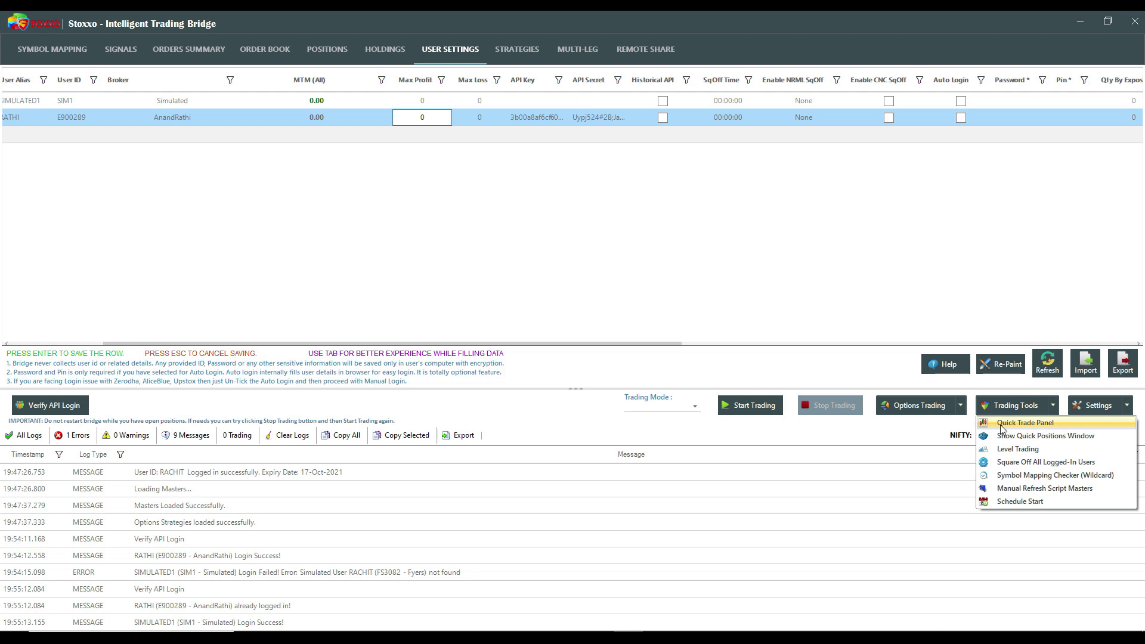
pyautogui.click(1005, 422)
pyautogui.moveTo(158, 159); pyautogui.dragTo(367, 209)
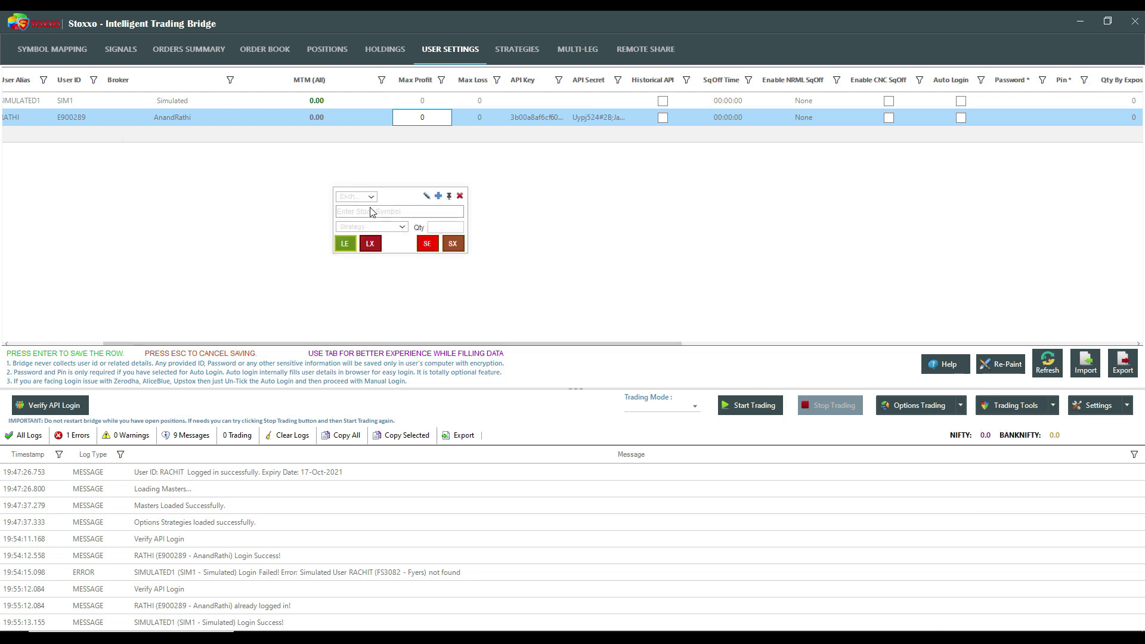
pyautogui.click(439, 196)
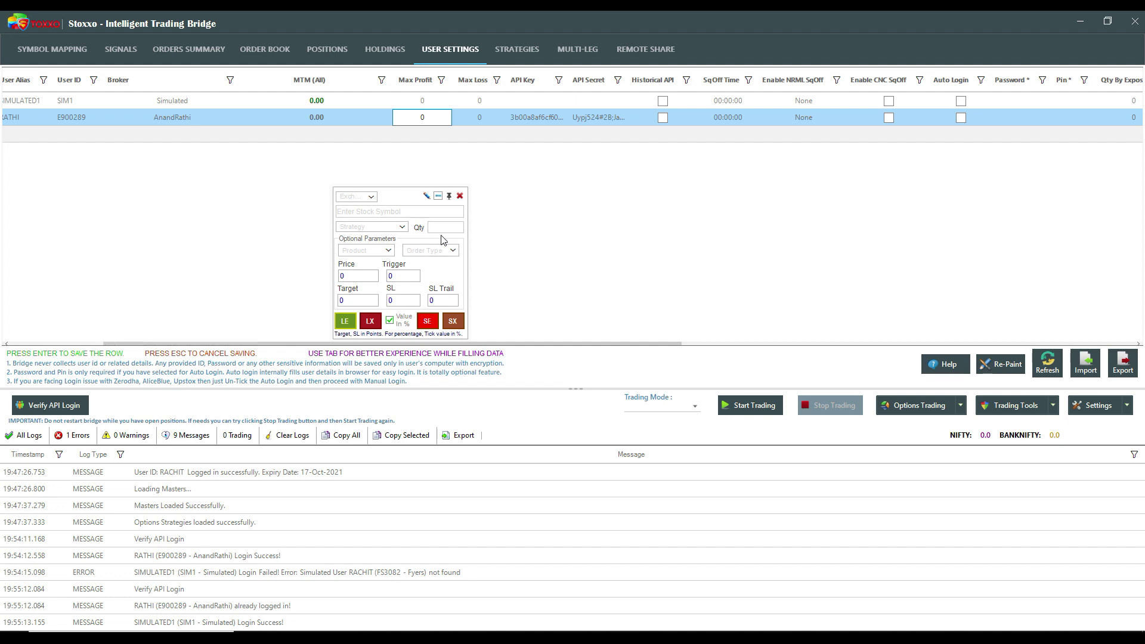
pyautogui.click(459, 196)
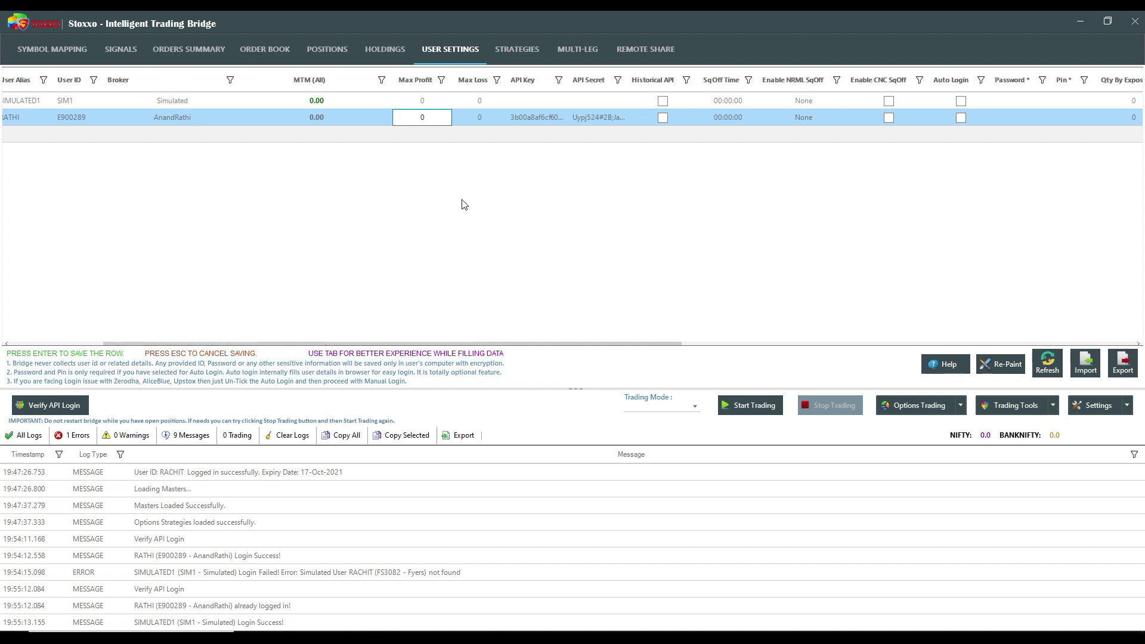
# Step: Open Level Trading maximized, examine every column of the TVSMOTOR21OCT570PE level through Sell Reactivation, and close the window
pyautogui.click(1000, 405)
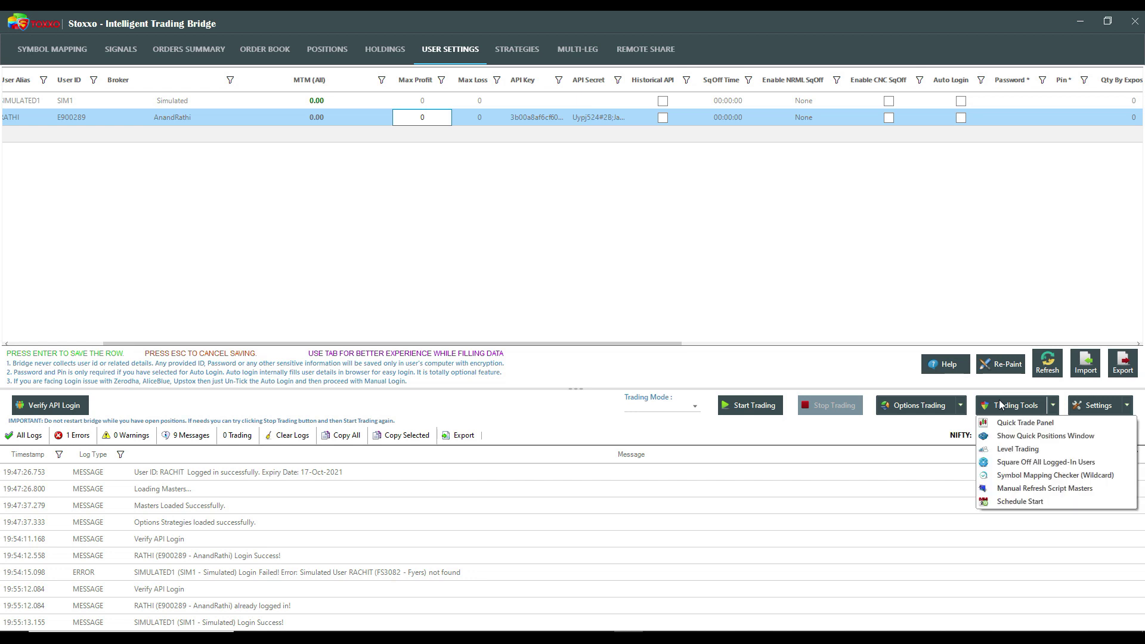
pyautogui.click(1014, 450)
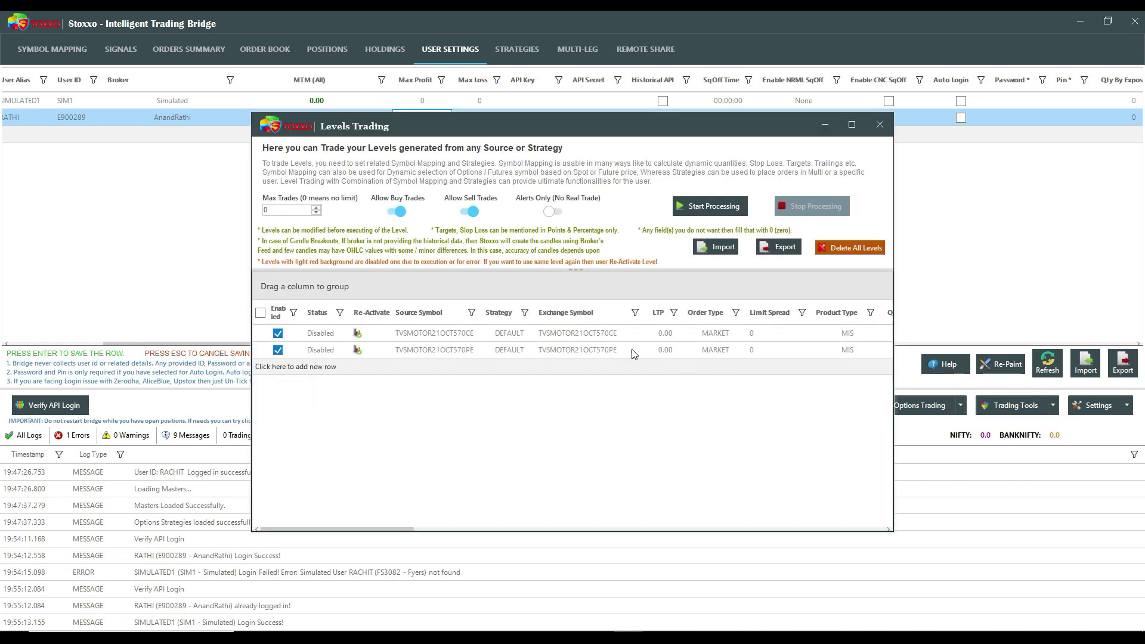
pyautogui.click(852, 124)
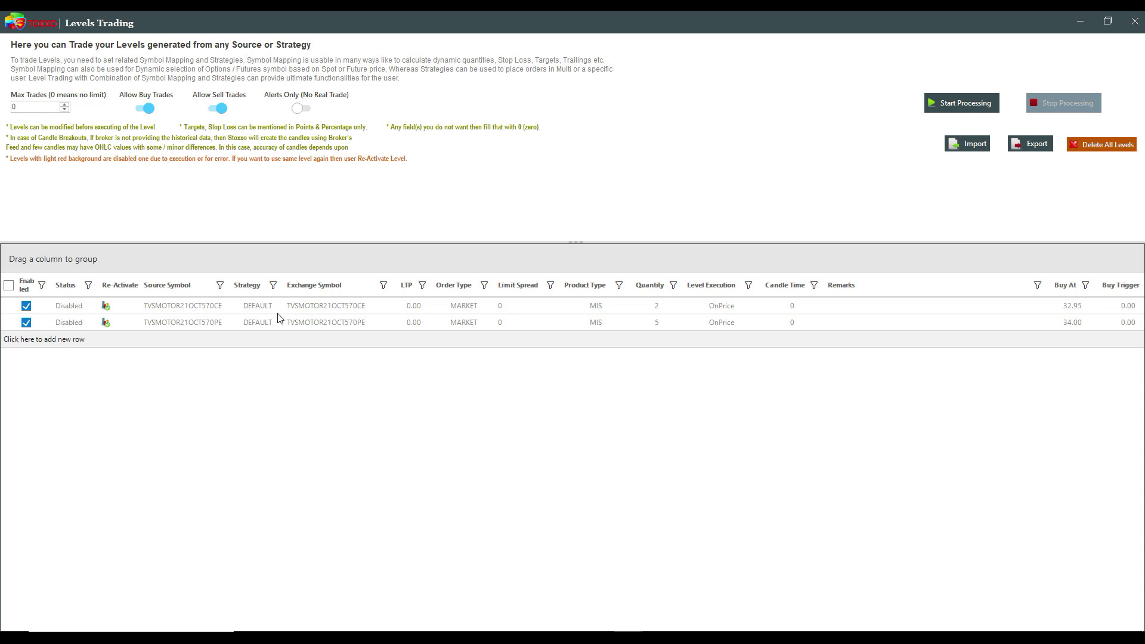
pyautogui.click(311, 324)
pyautogui.press('Tab')
pyautogui.press('Tab')
pyautogui.press('Tab')
pyautogui.press('Tab')
pyautogui.press('Tab')
pyautogui.press('Tab')
pyautogui.press('Tab')
pyautogui.press('Tab')
pyautogui.press('Tab')
pyautogui.press('Tab')
pyautogui.press('Tab')
pyautogui.press('Tab')
pyautogui.press('Tab')
pyautogui.press('Tab')
pyautogui.press('Tab')
pyautogui.press('Tab')
pyautogui.press('Tab')
pyautogui.press('Tab')
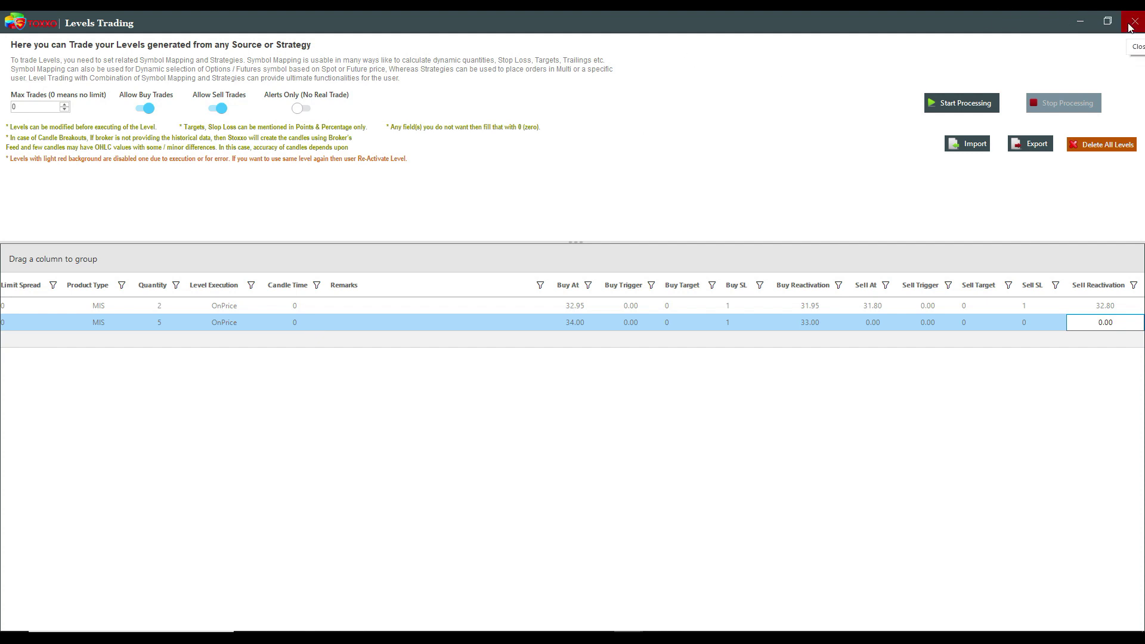
pyautogui.click(1107, 21)
pyautogui.click(877, 124)
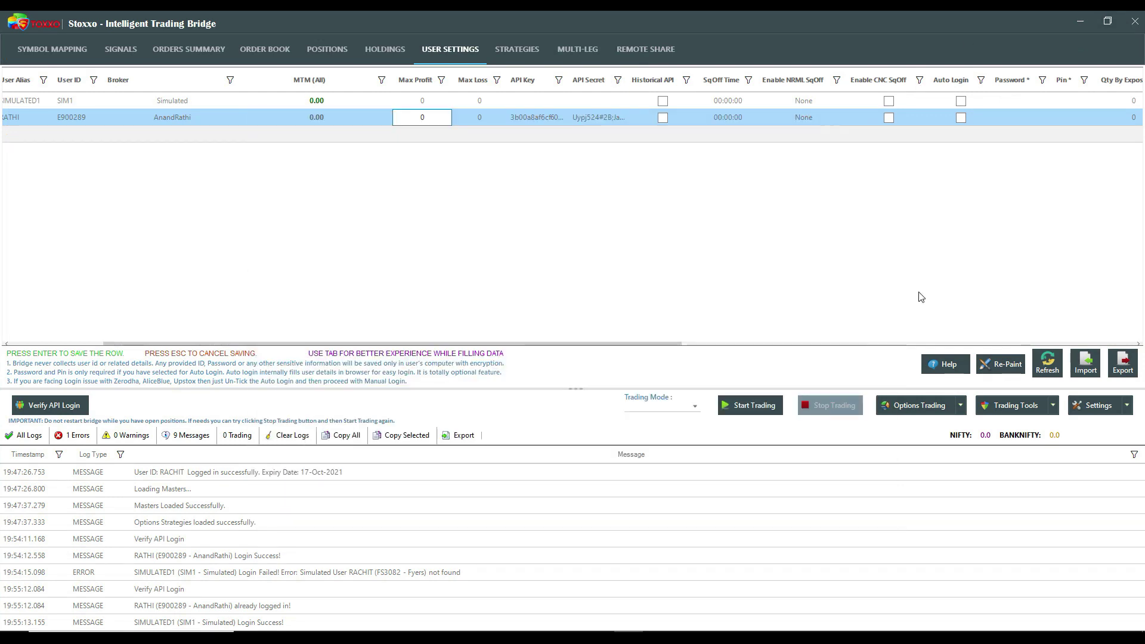
# Step: Review the Options Portfolio Execution window, first blank and then for the multi-leg portfolio STOXO1_REX1, closing it each time
pyautogui.click(930, 406)
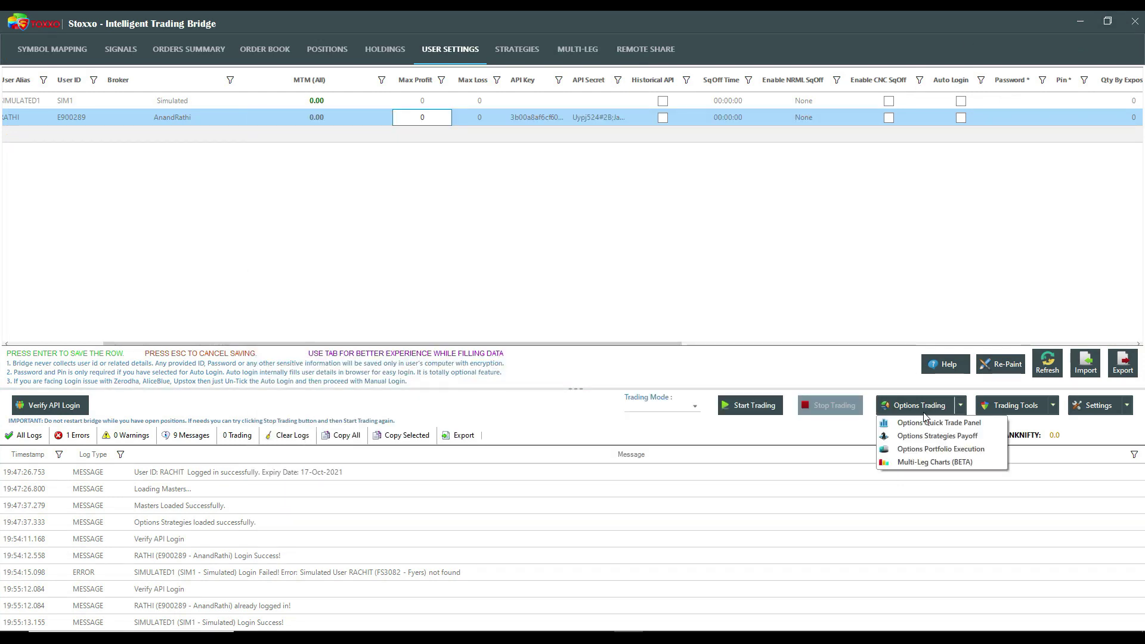
pyautogui.click(932, 447)
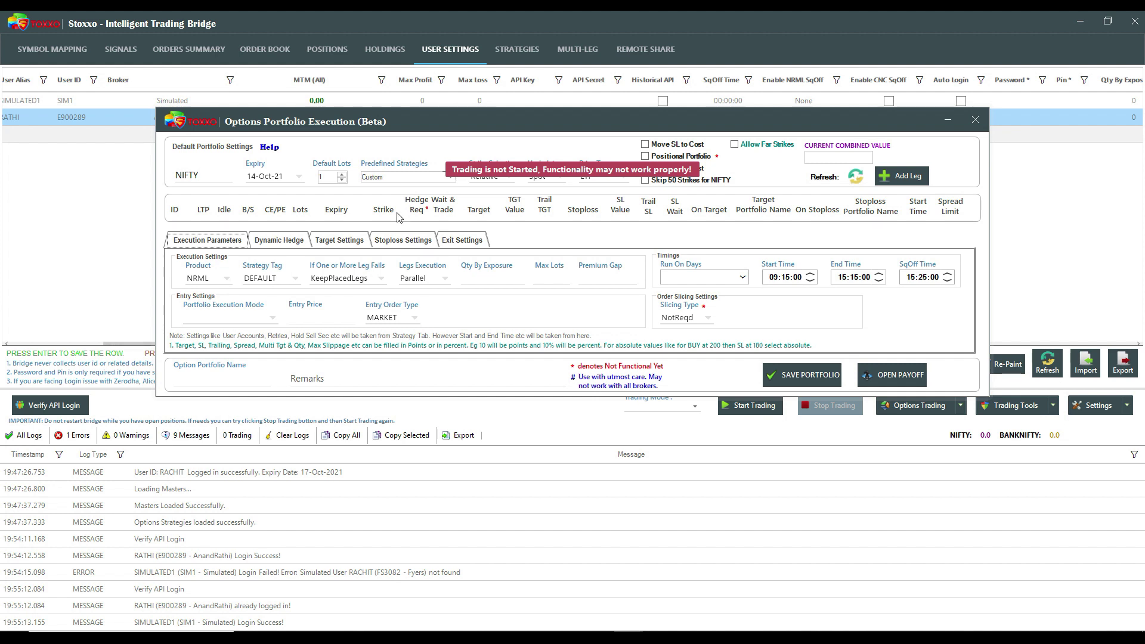
pyautogui.click(970, 116)
pyautogui.click(592, 50)
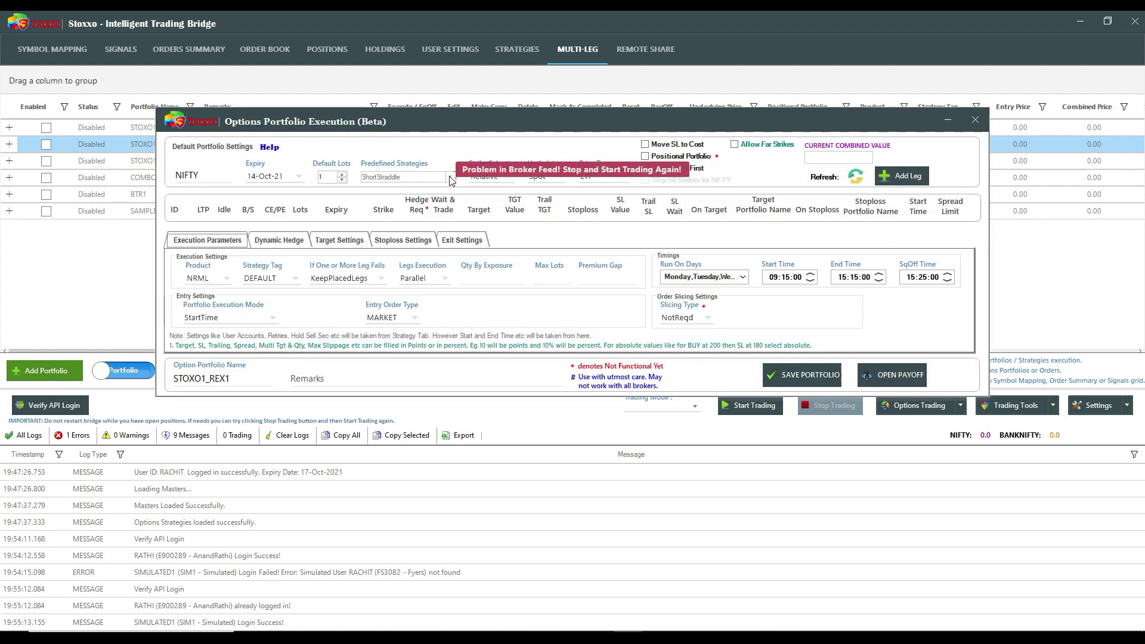
pyautogui.click(975, 120)
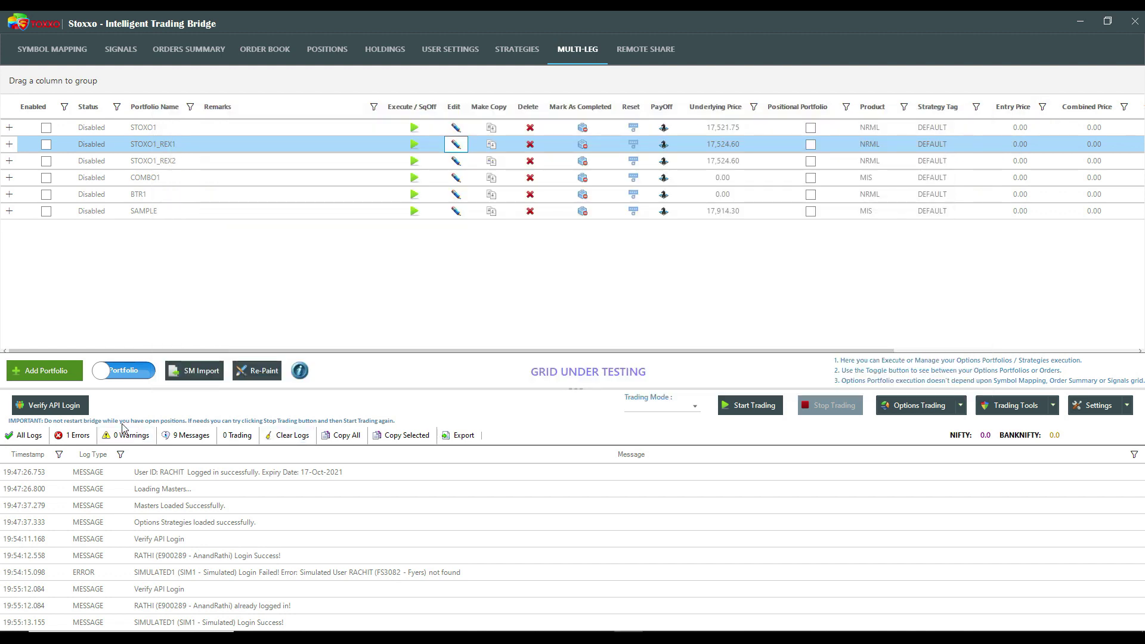
# Step: Verify the API logins, set the trading mode to Live, and start trading
pyautogui.click(49, 409)
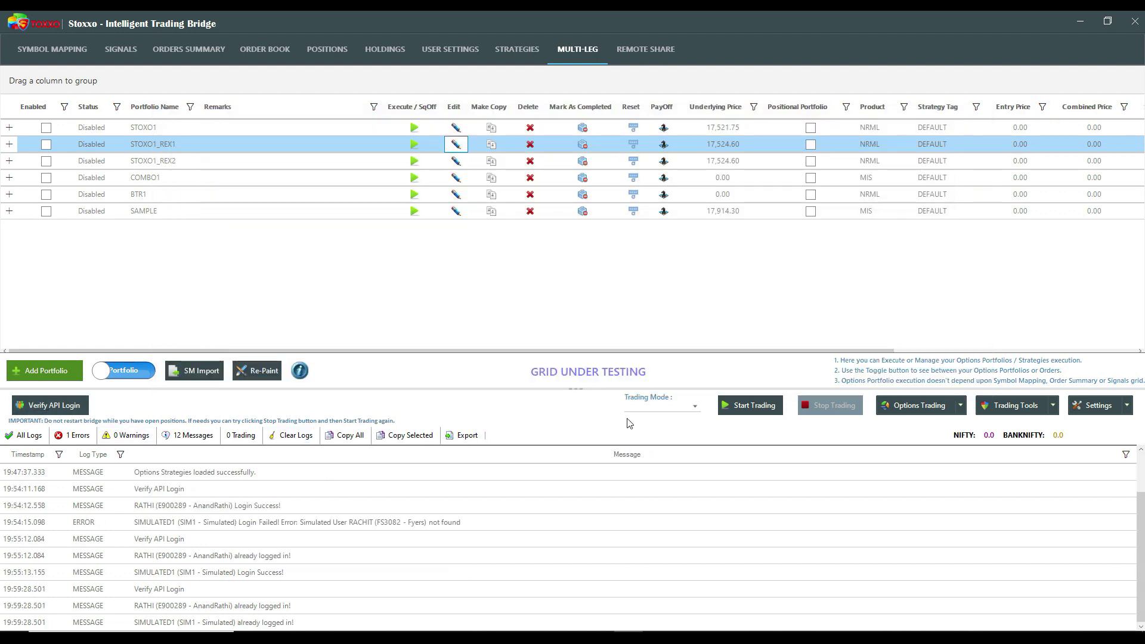
pyautogui.click(679, 416)
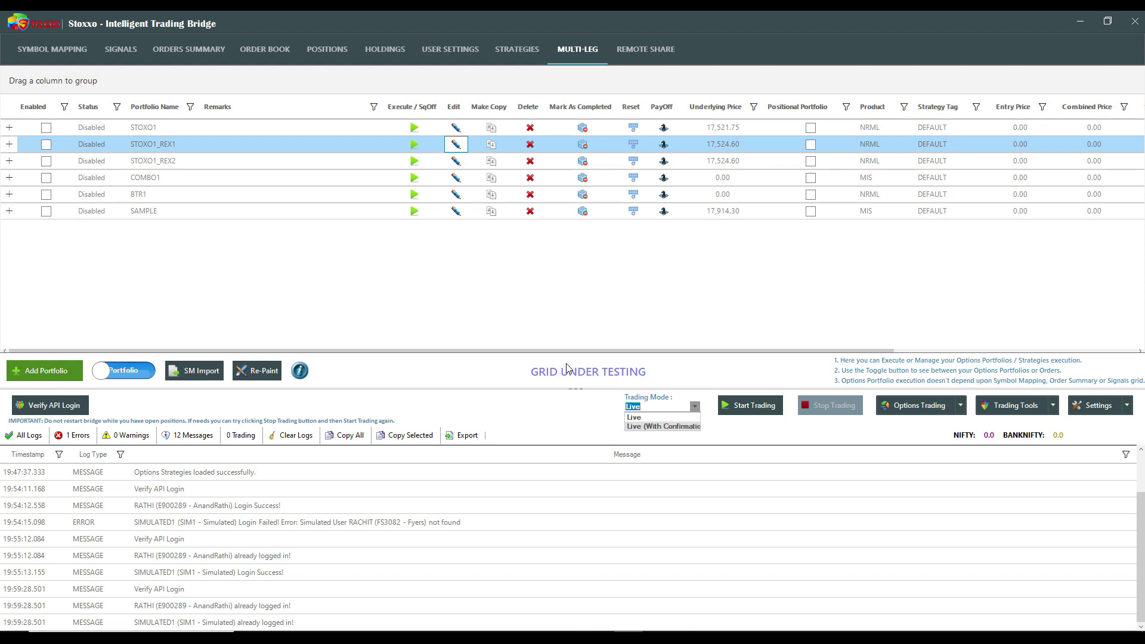
pyautogui.click(756, 412)
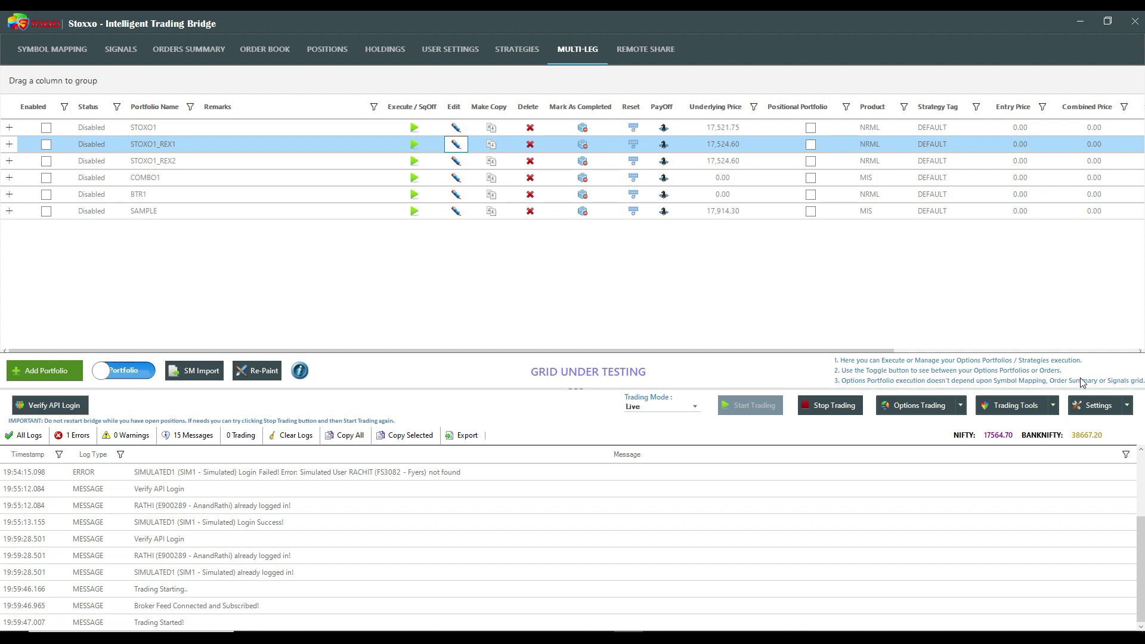
# Step: Open the Stoxxo help document and review its table of contents down to Microsoft Excel Integration
pyautogui.click(1105, 411)
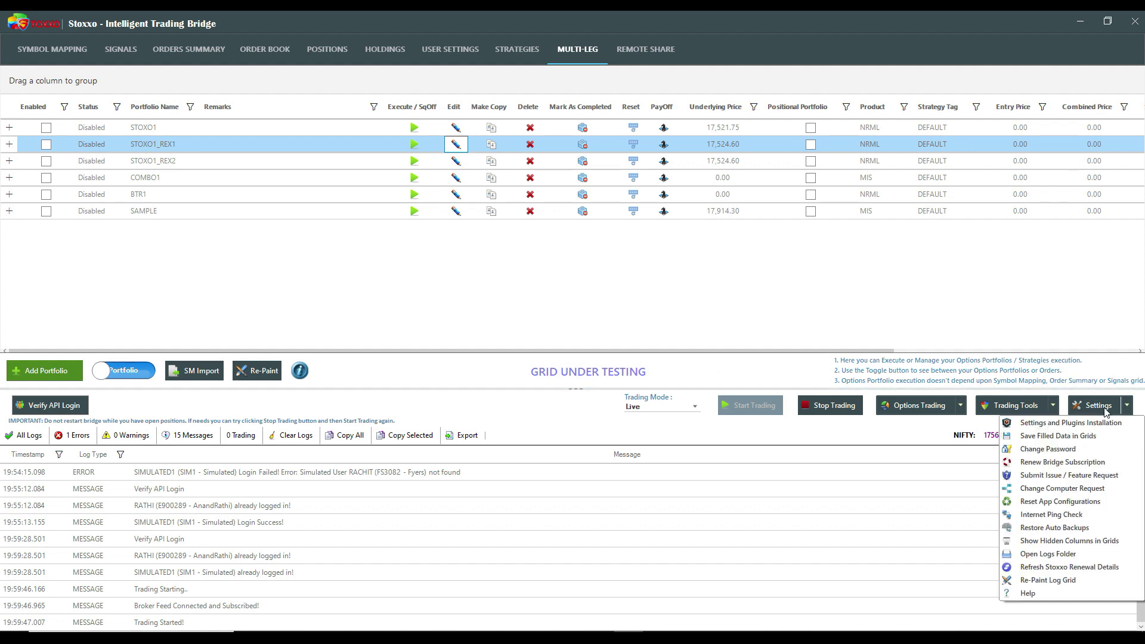
pyautogui.click(1031, 594)
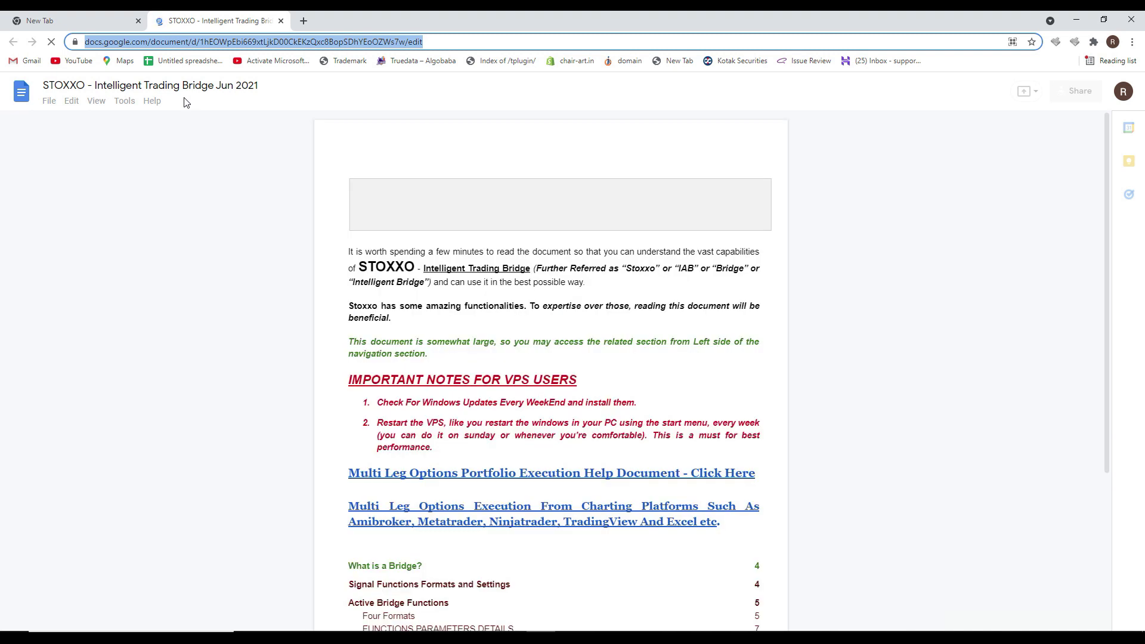
pyautogui.scroll(-2, 519, 290)
pyautogui.scroll(-3, 549, 286)
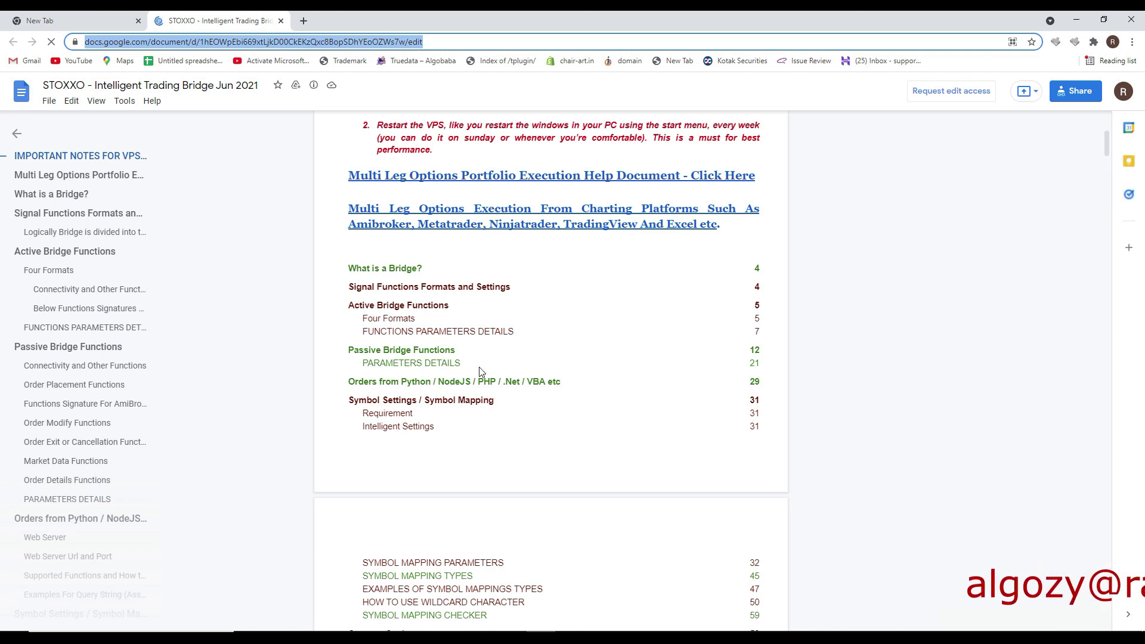
pyautogui.scroll(-2, 425, 349)
pyautogui.scroll(-2, 423, 358)
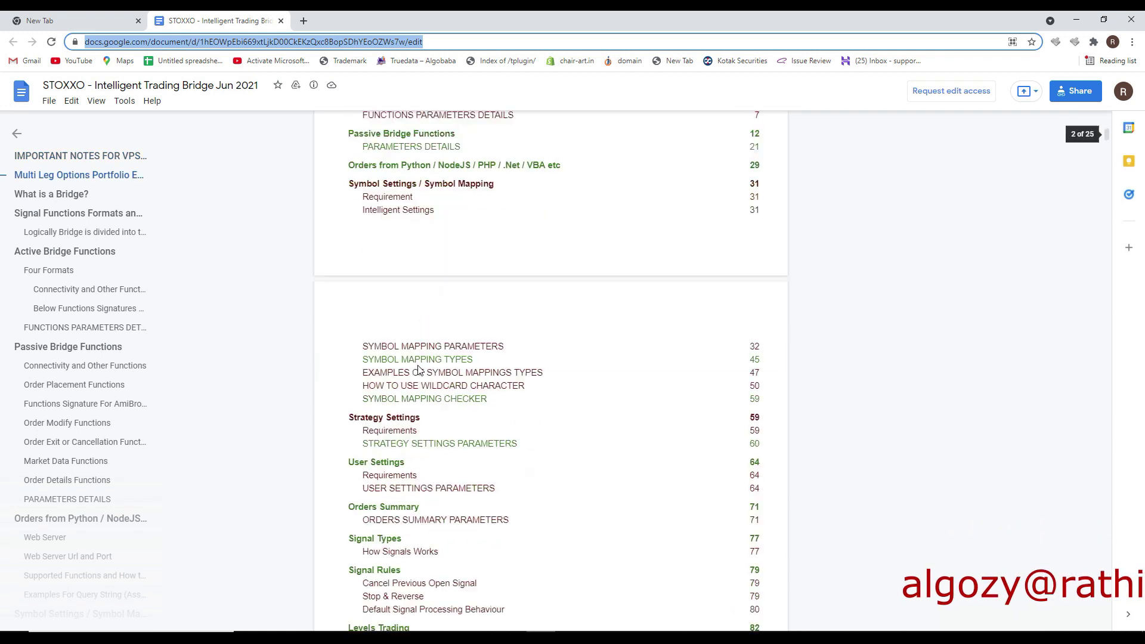
pyautogui.scroll(-4, 418, 370)
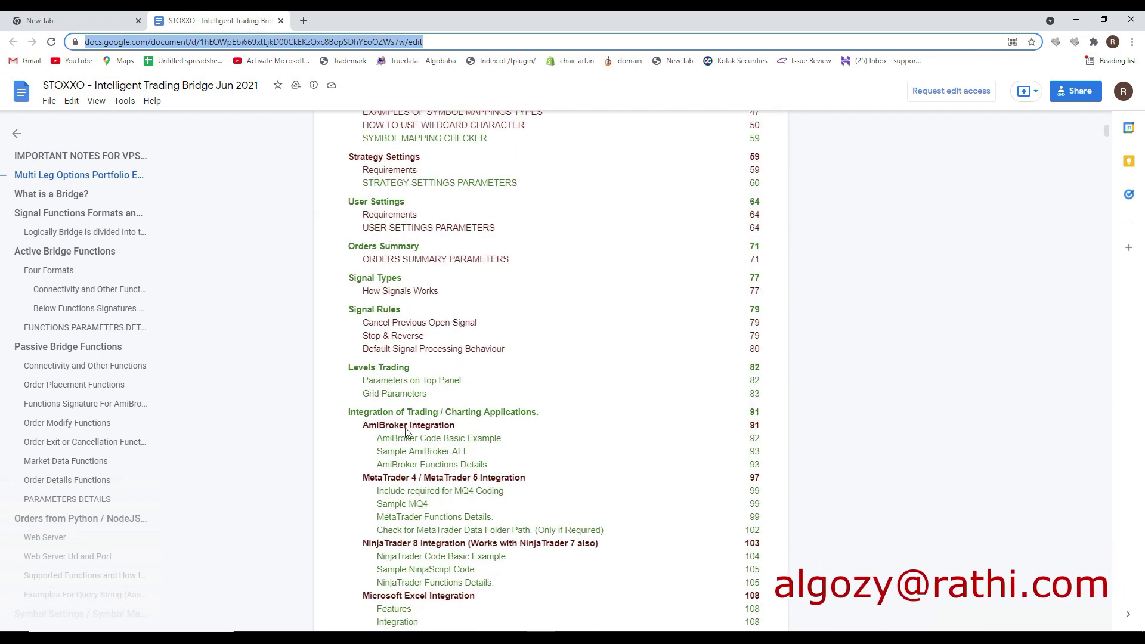
pyautogui.scroll(-2, 400, 322)
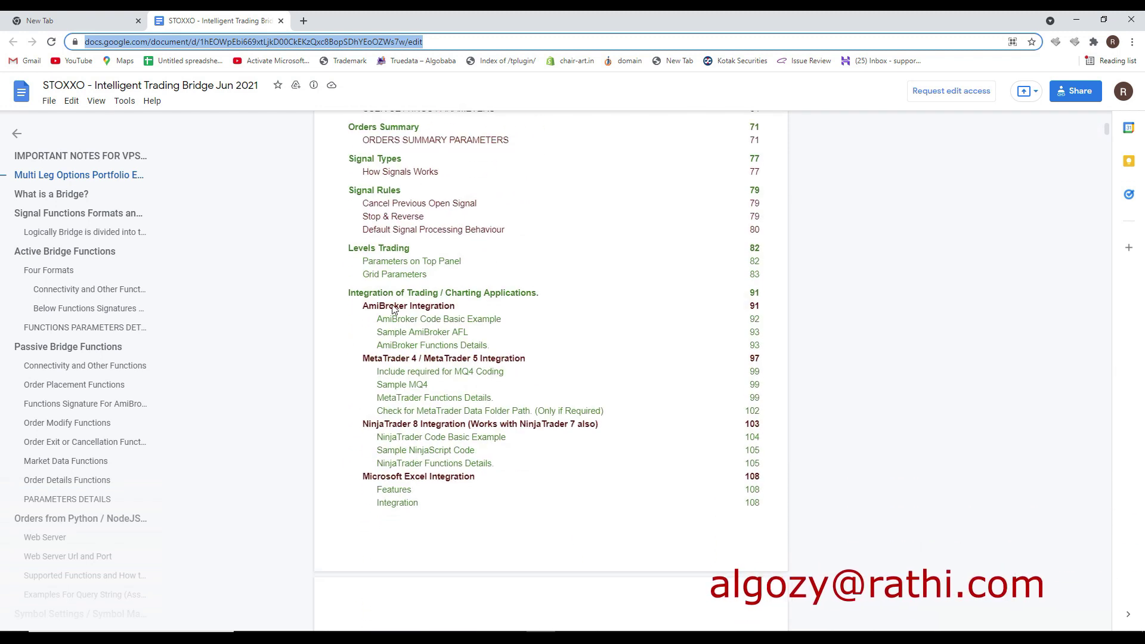
# Step: Jump to the AmiBroker Integration section from the table of contents, then return to the document's start
pyautogui.click(408, 323)
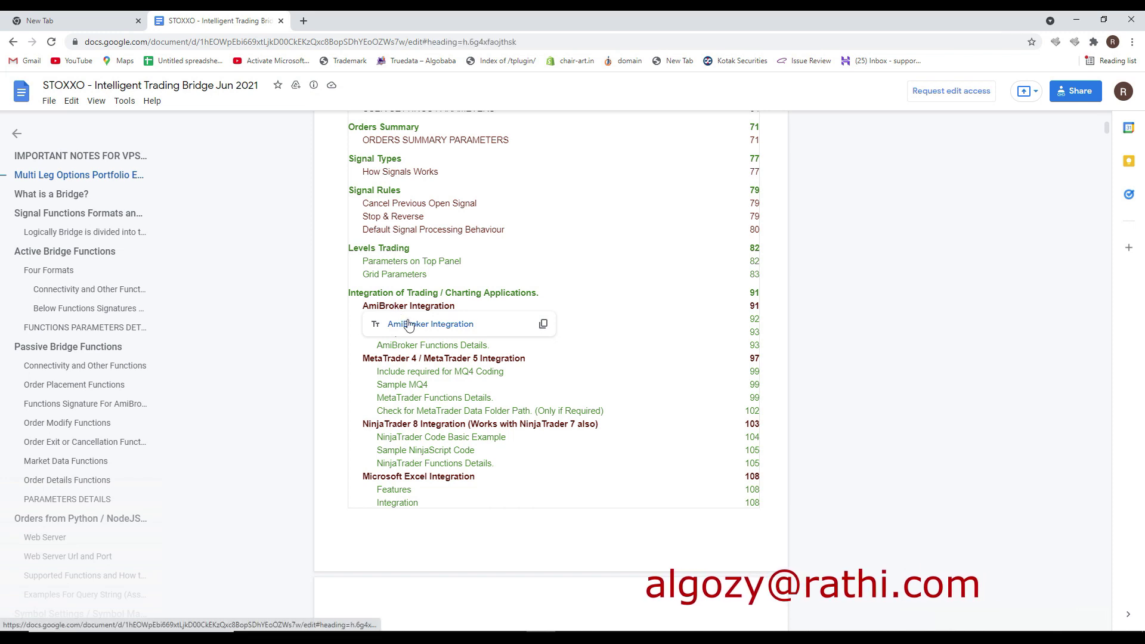
pyautogui.click(408, 323)
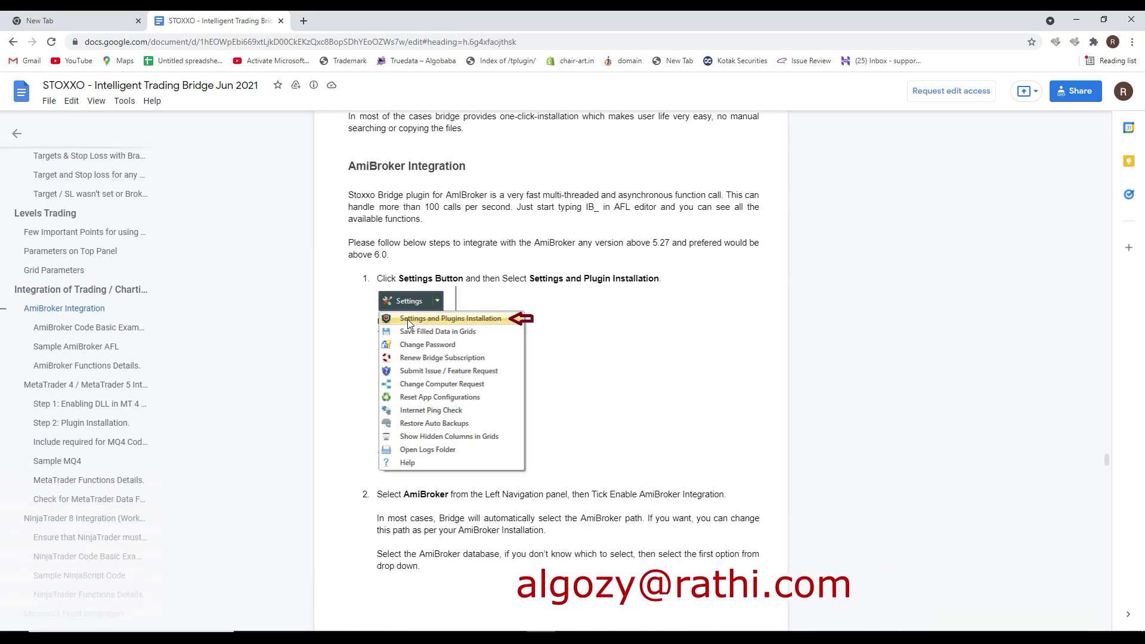
pyautogui.hotkey('alt', 'Left')
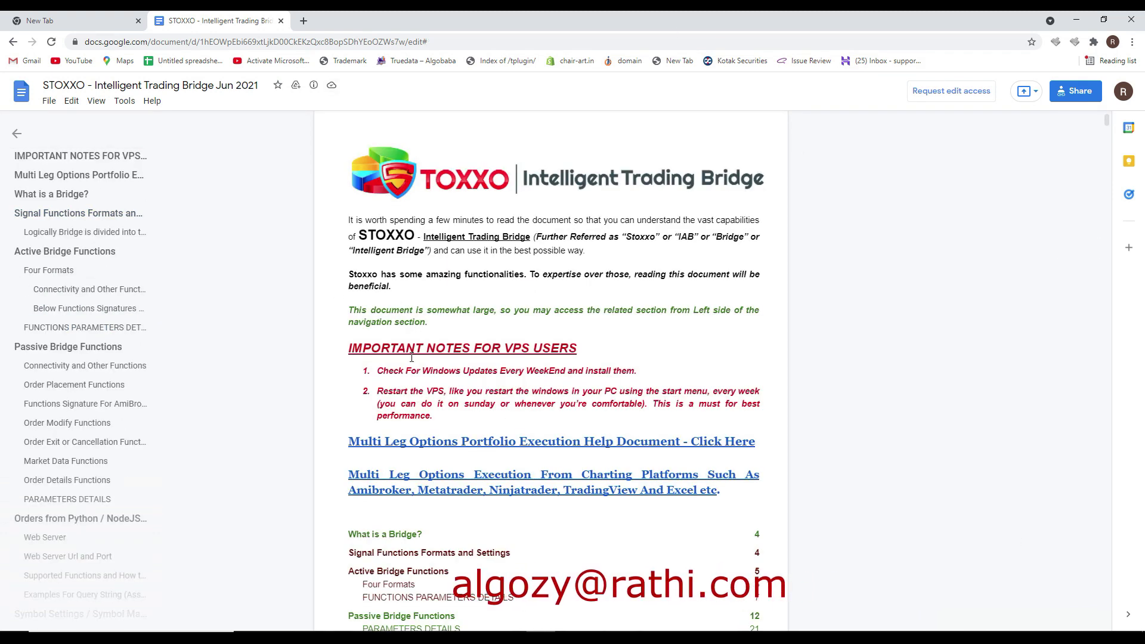